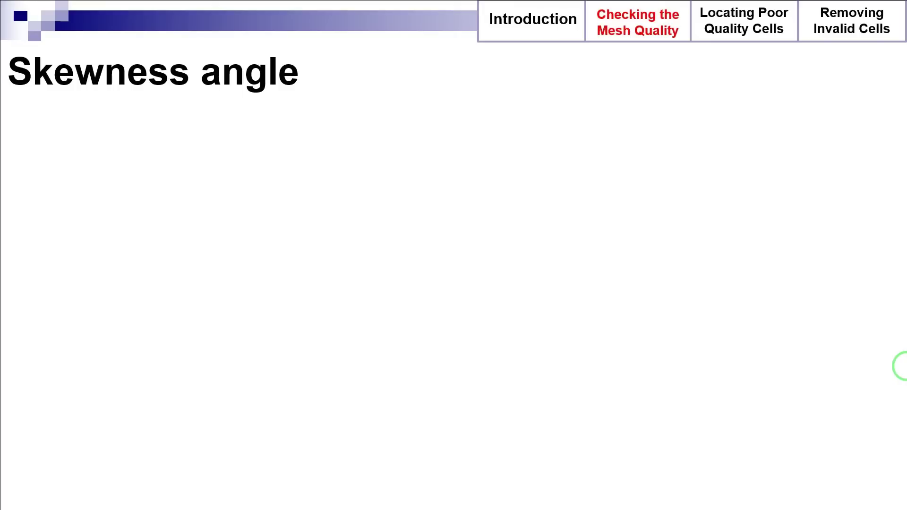
click(905, 367)
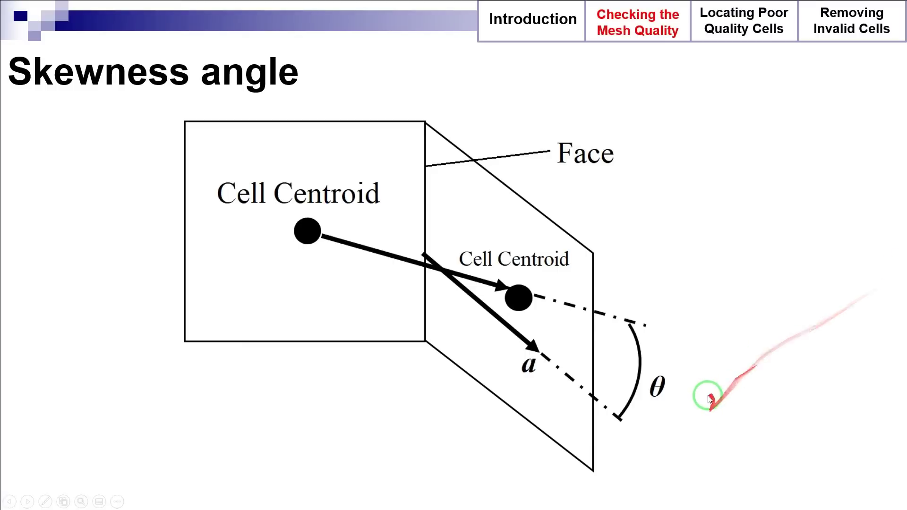
click(730, 376)
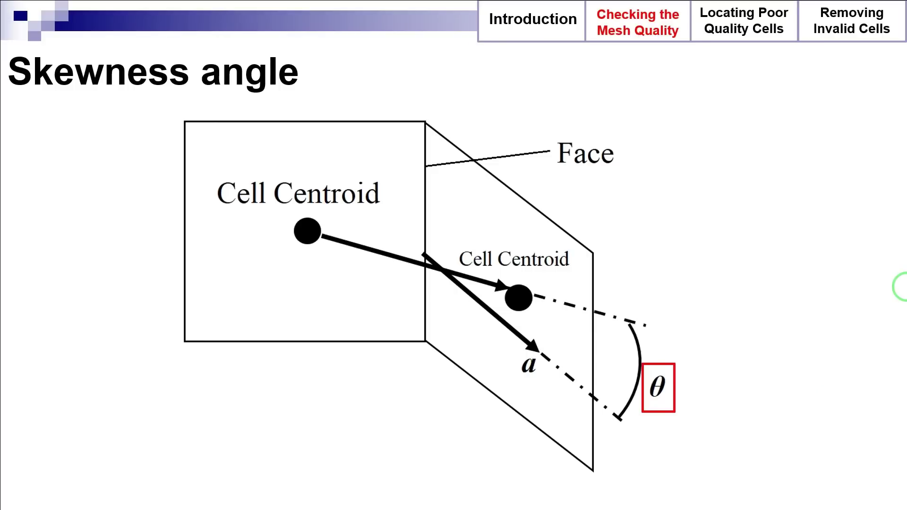
key(Right)
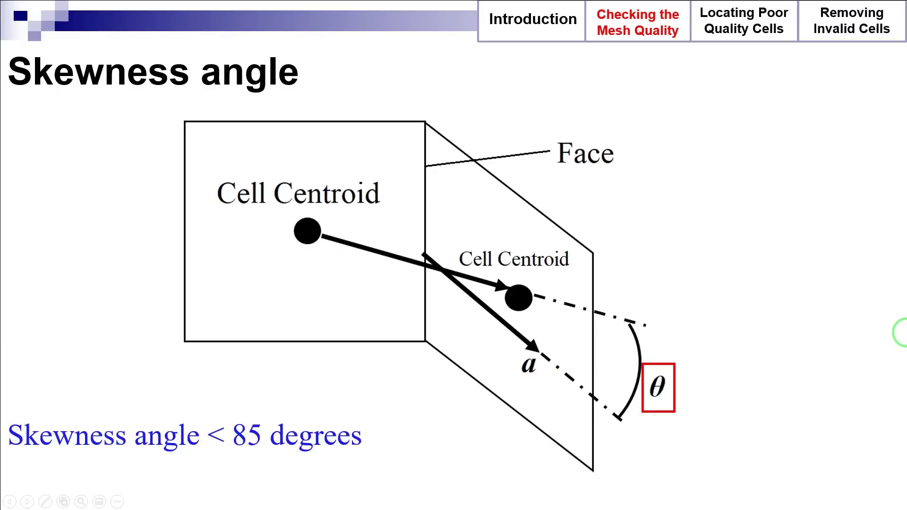
Step: Switch to STAR-CCM+ and create a histogram plot with all the Regions as its parts
key(alt+Tab)
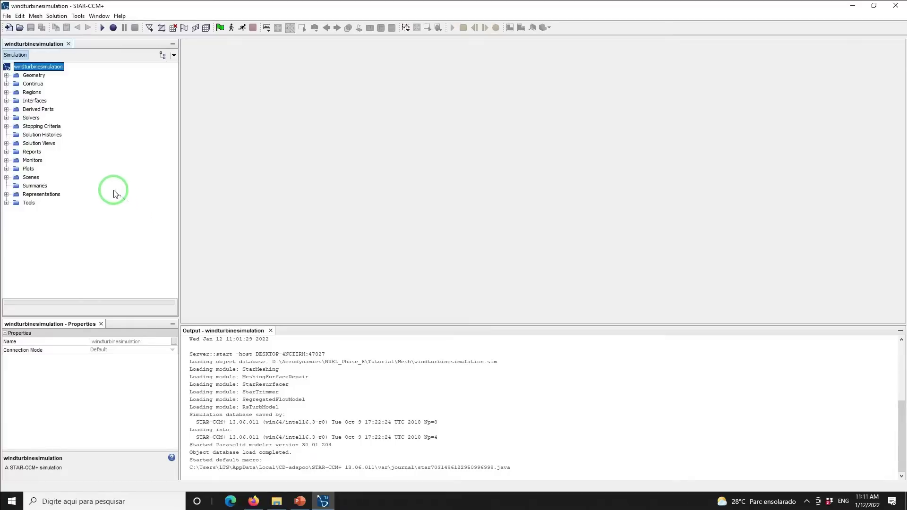
right_click(28, 169)
mouse_move(53, 178)
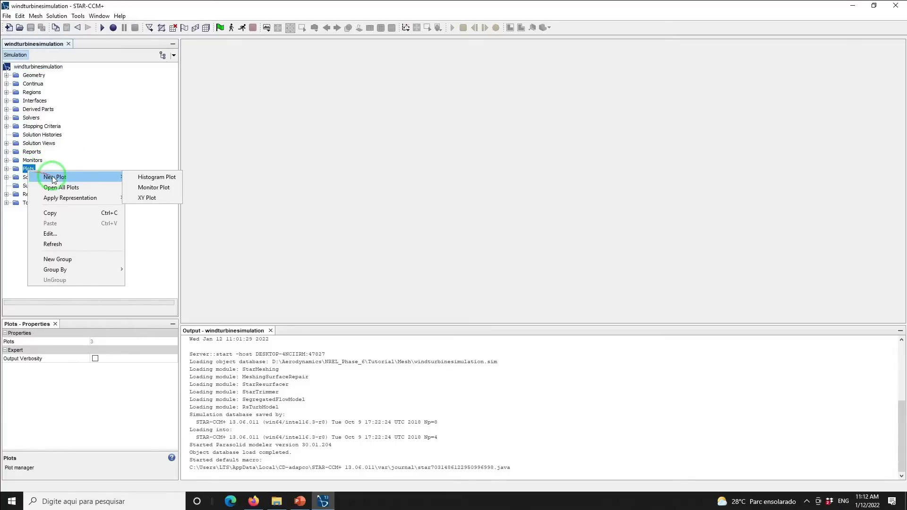
click(146, 177)
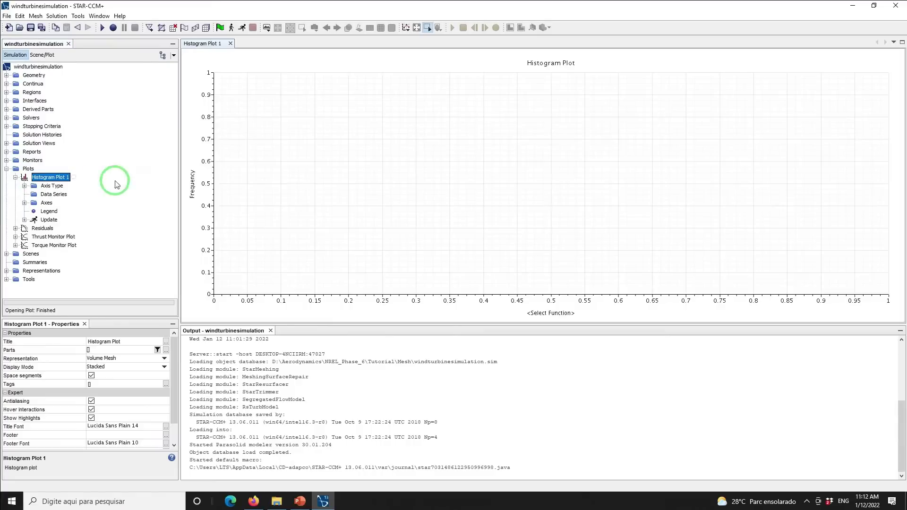
click(94, 350)
click(238, 128)
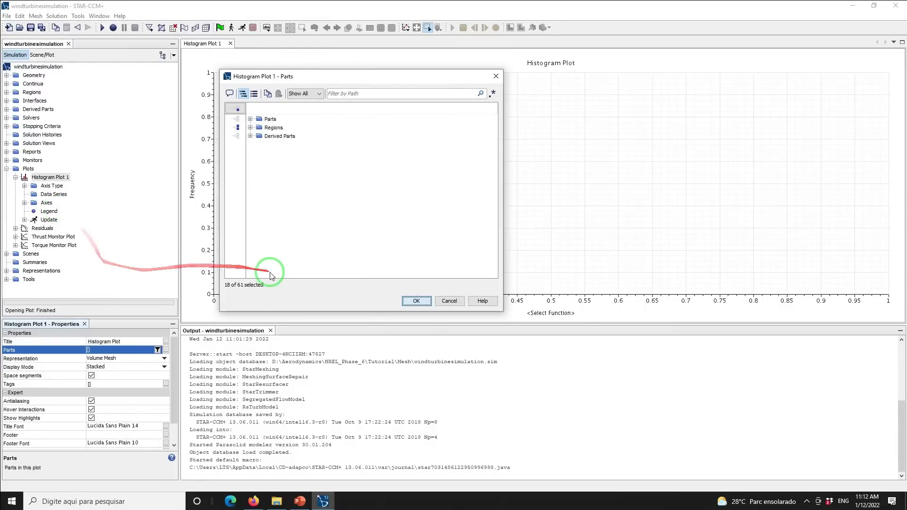
click(415, 302)
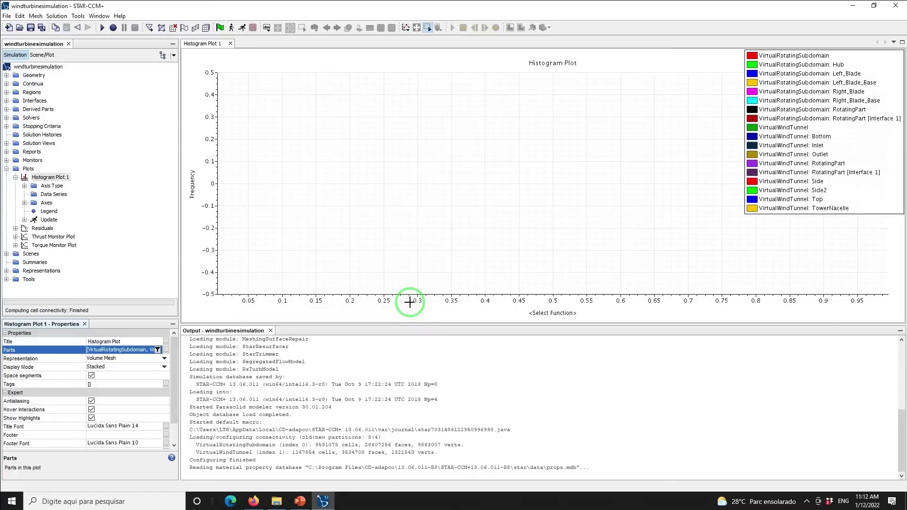
Step: Set the bin field function of the first histogram plot to Skewness Angle
click(25, 186)
click(52, 133)
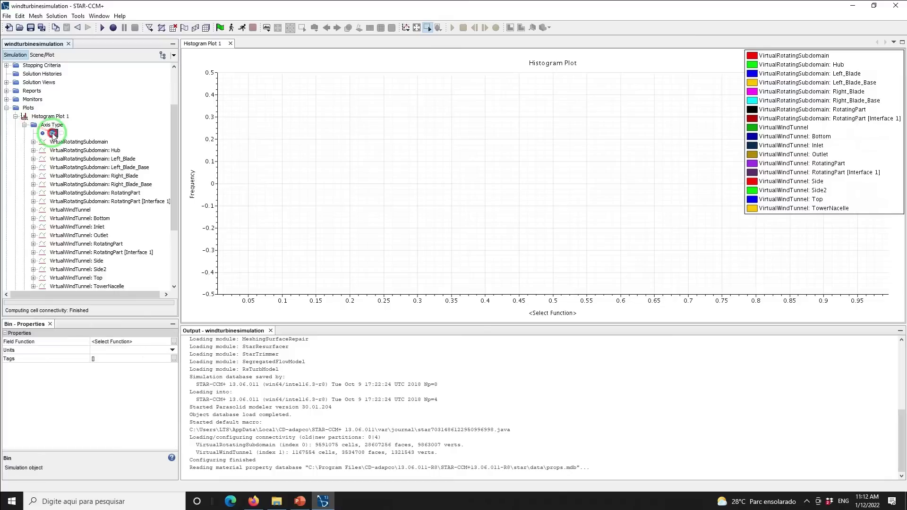
click(119, 342)
text(s)
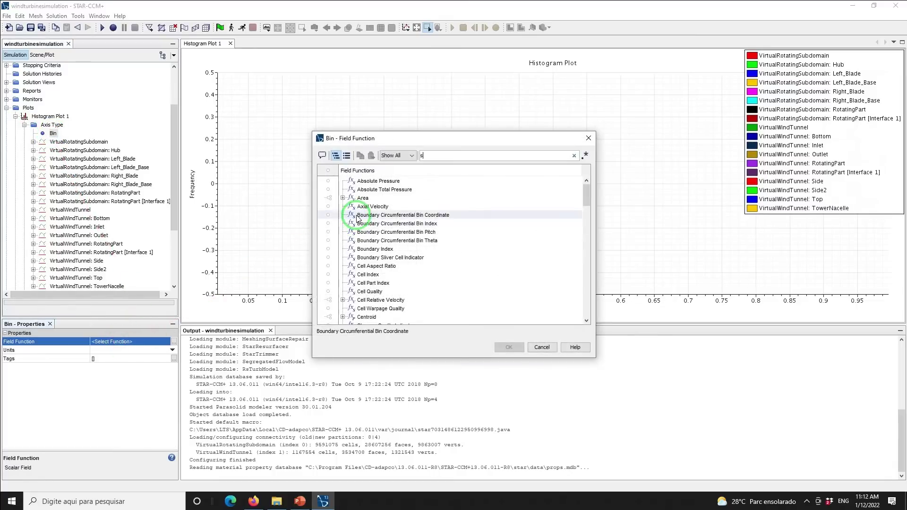
text(k)
click(372, 182)
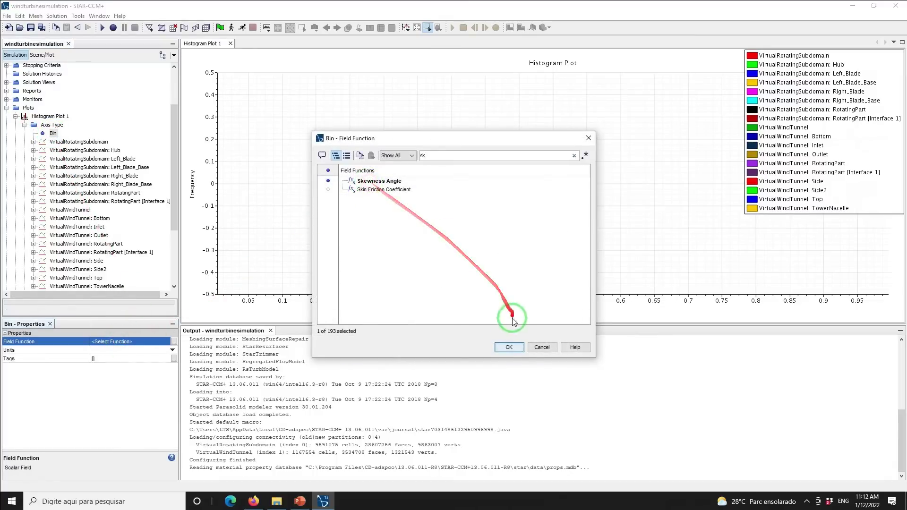
click(509, 347)
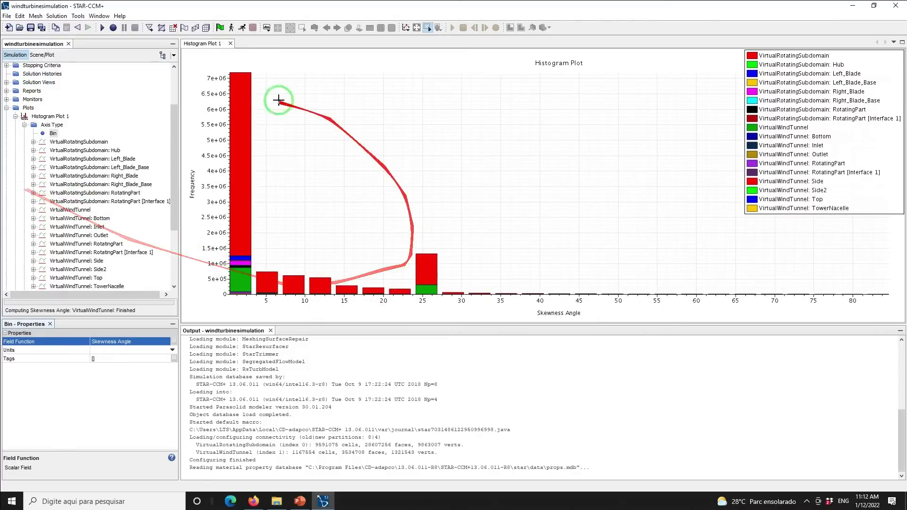
Step: Enlarge the plot area and examine the skewness histogram's bars between about 75 and 84.5 degrees
drag(416, 330, 486, 419)
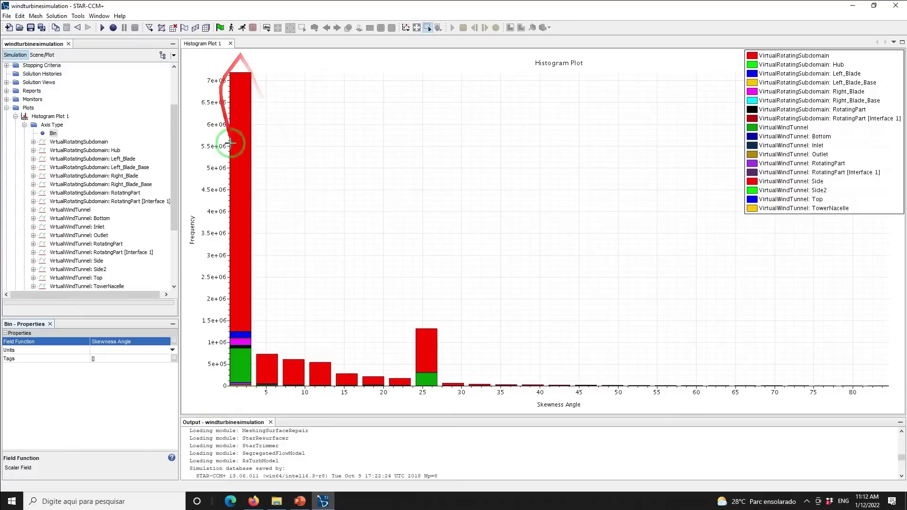
mouse_move(240, 75)
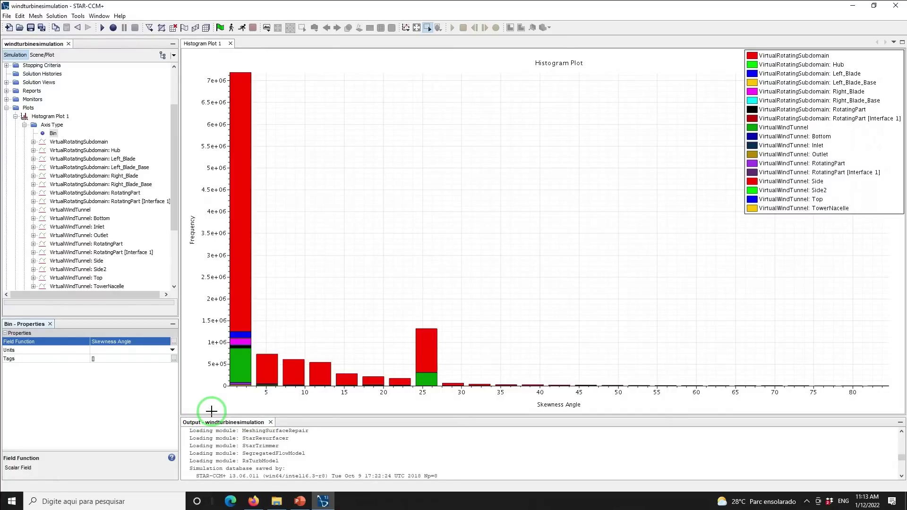
click(428, 30)
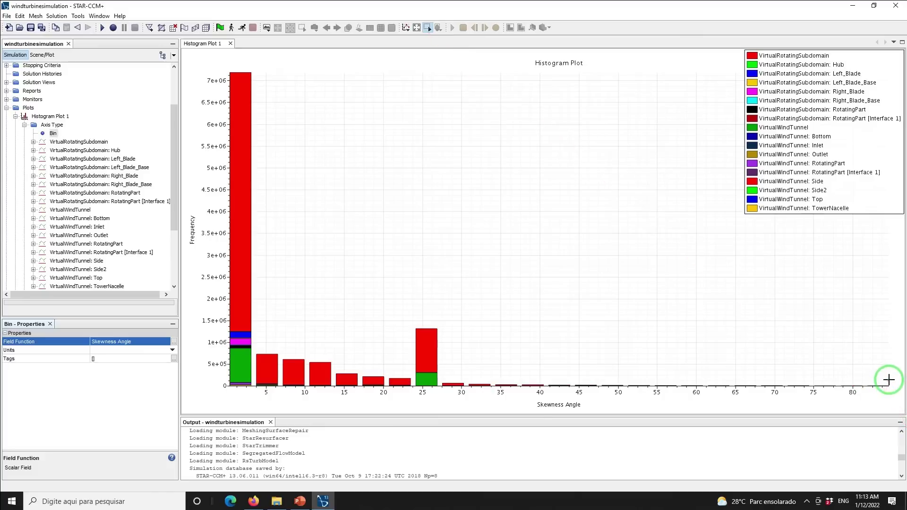
drag(893, 383, 813, 392)
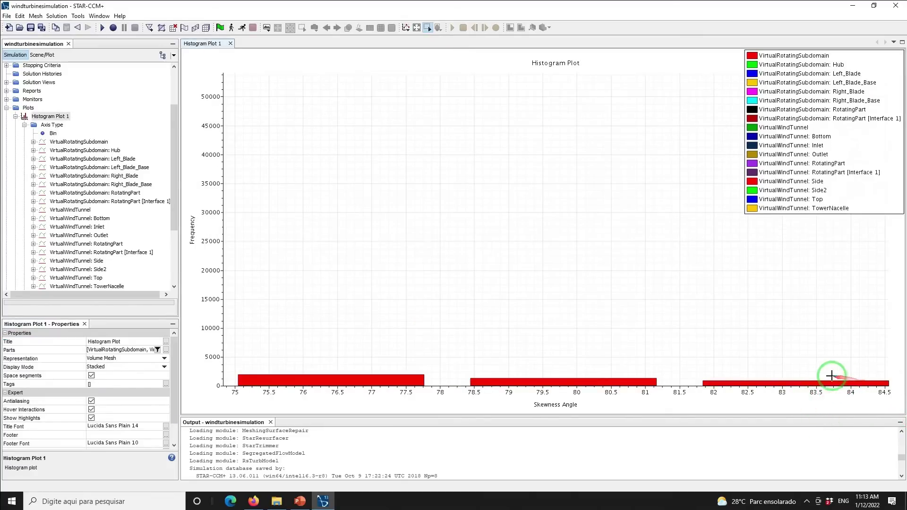
mouse_move(806, 383)
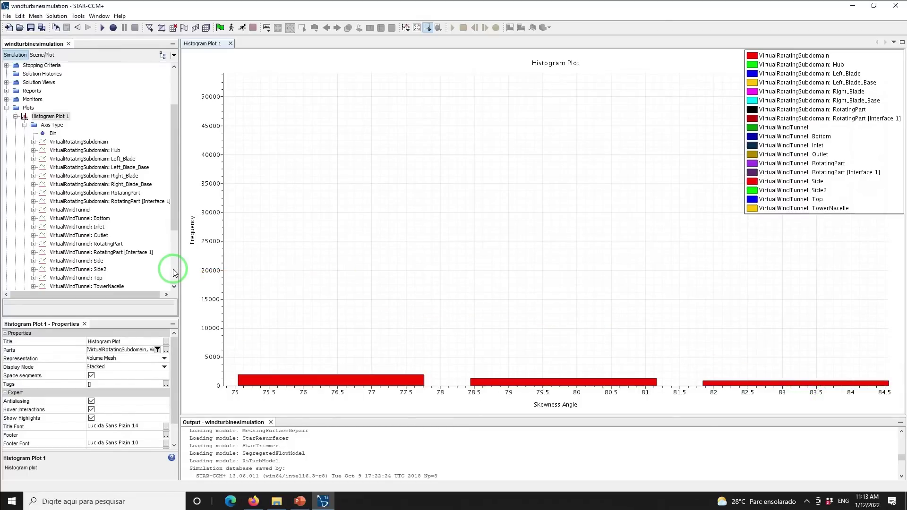
click(299, 501)
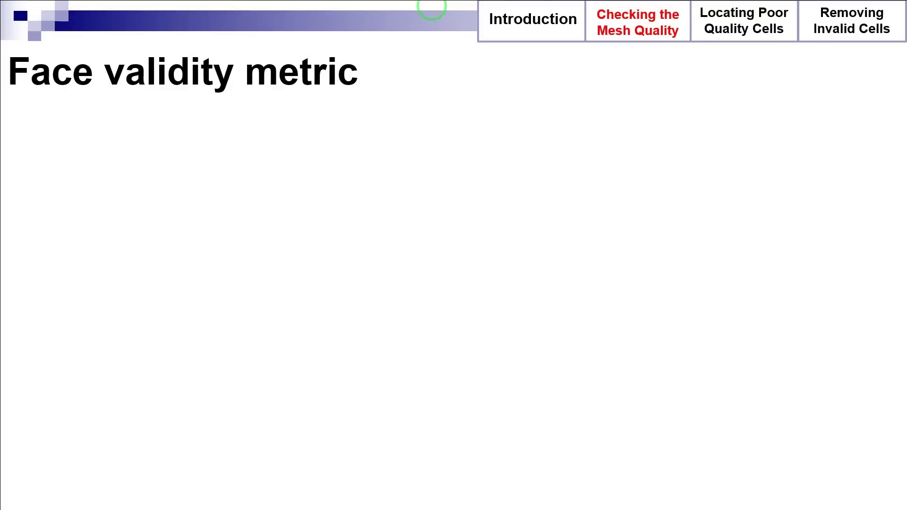
click(905, 205)
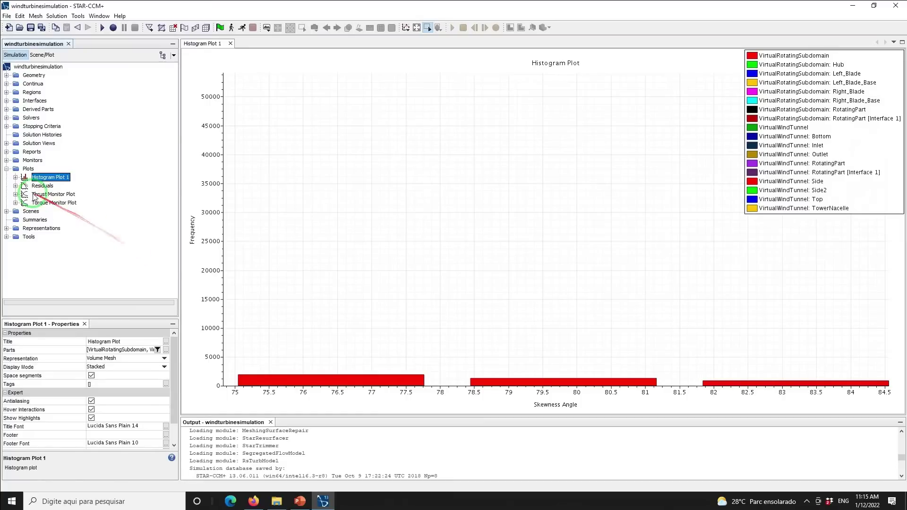
Step: Create a second histogram plot with all the Regions as its parts
right_click(26, 169)
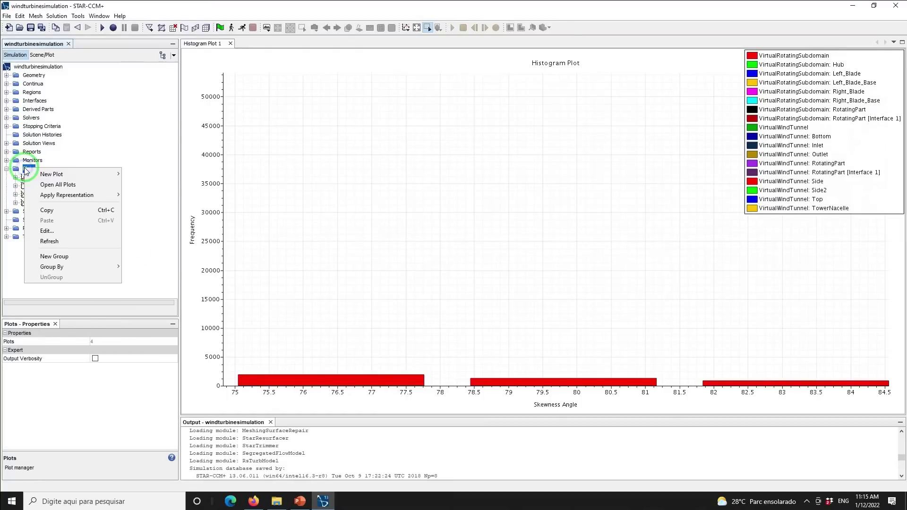
click(81, 174)
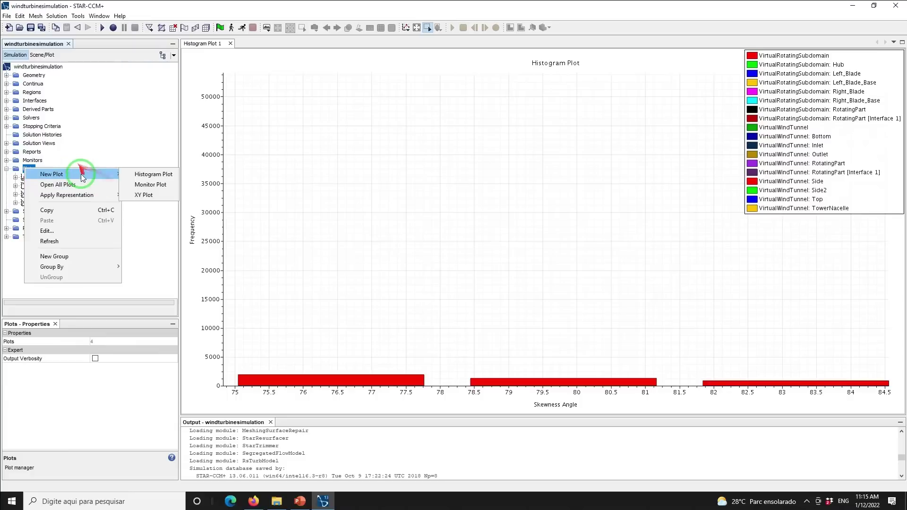
click(157, 176)
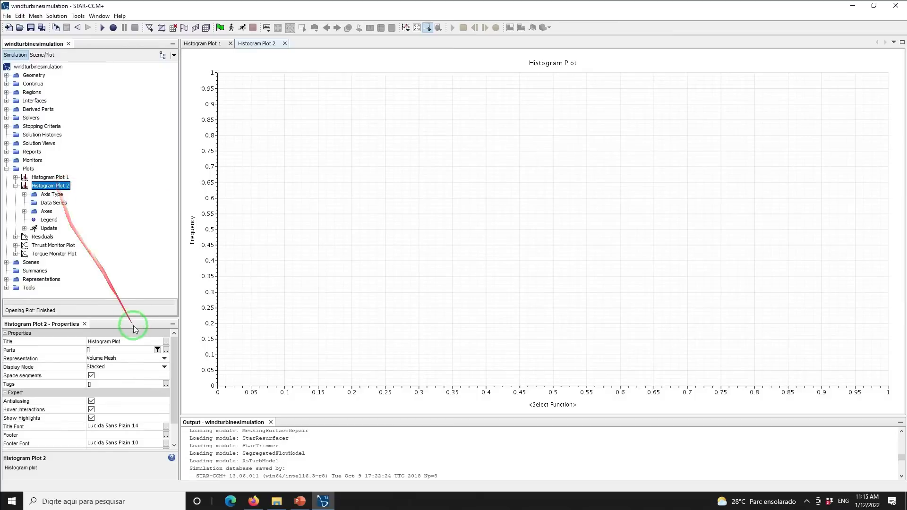
click(123, 351)
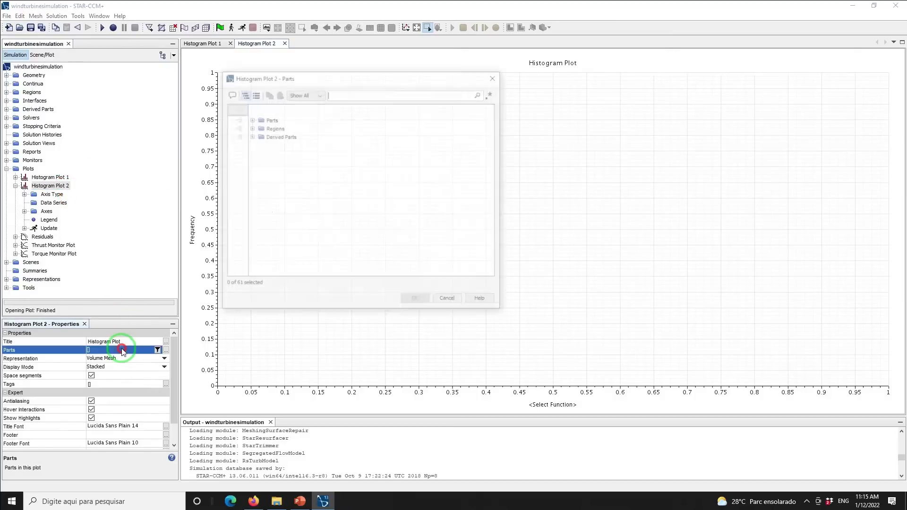
click(237, 128)
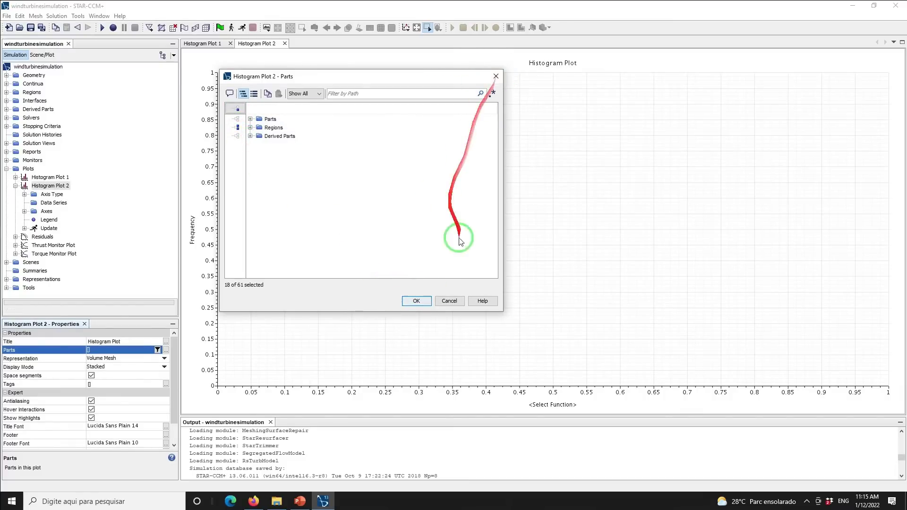
click(417, 301)
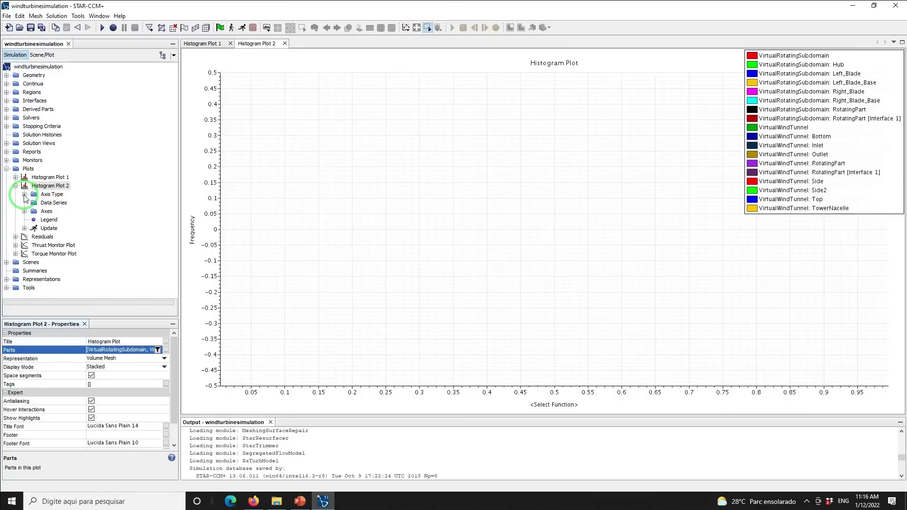
Step: Set the bin field function of the second histogram plot to Face Validity
click(24, 194)
click(51, 133)
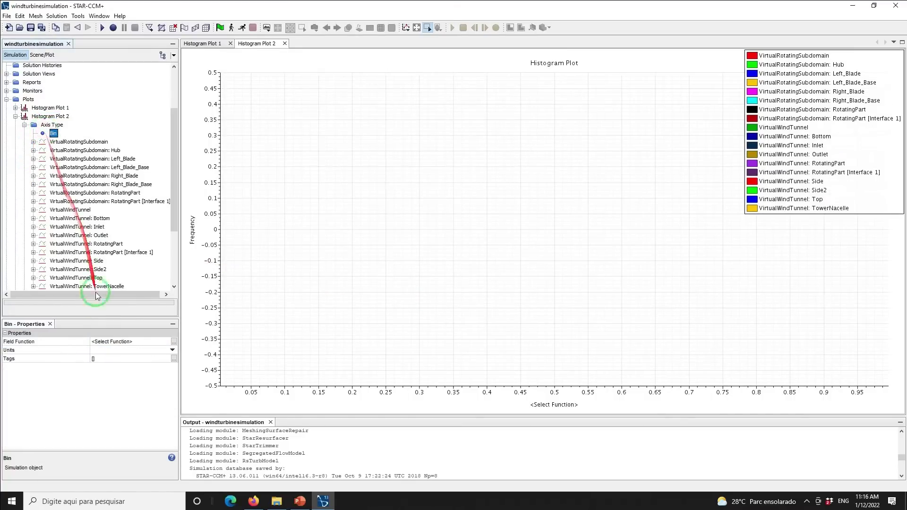
click(174, 342)
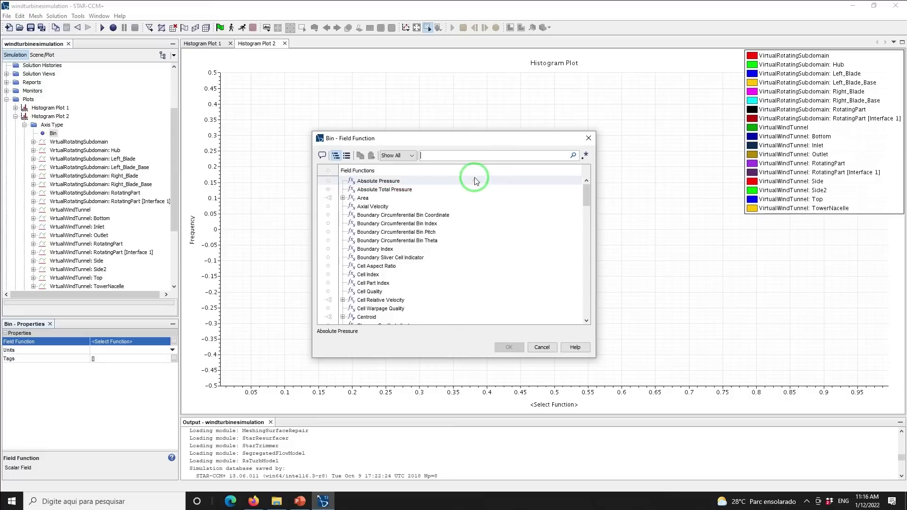
text(vali)
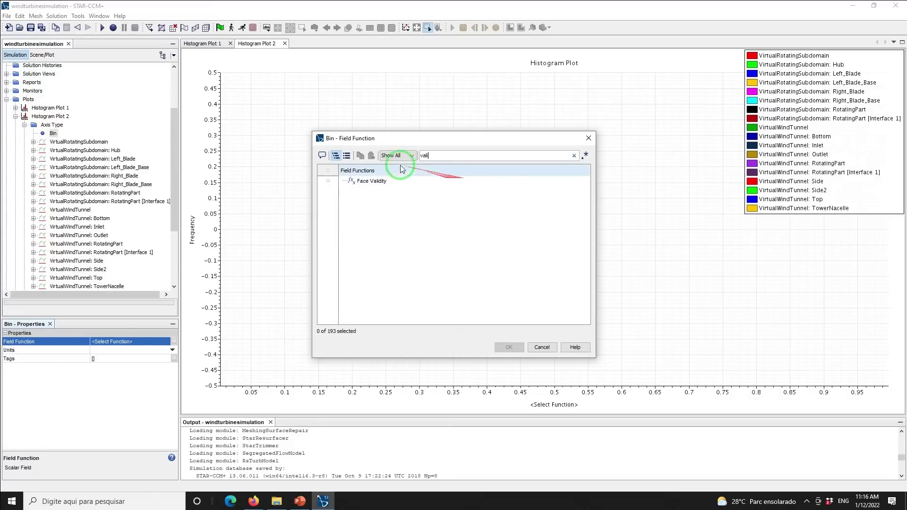
click(364, 181)
click(507, 348)
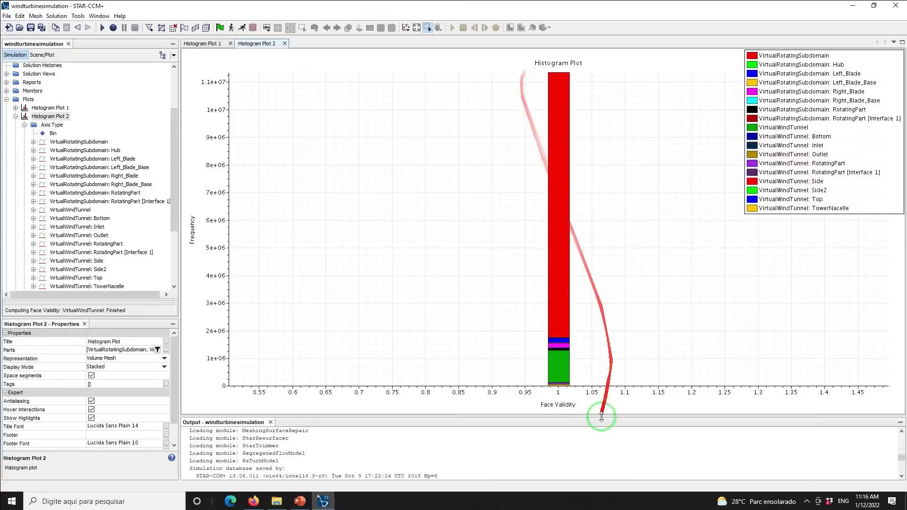
mouse_move(558, 74)
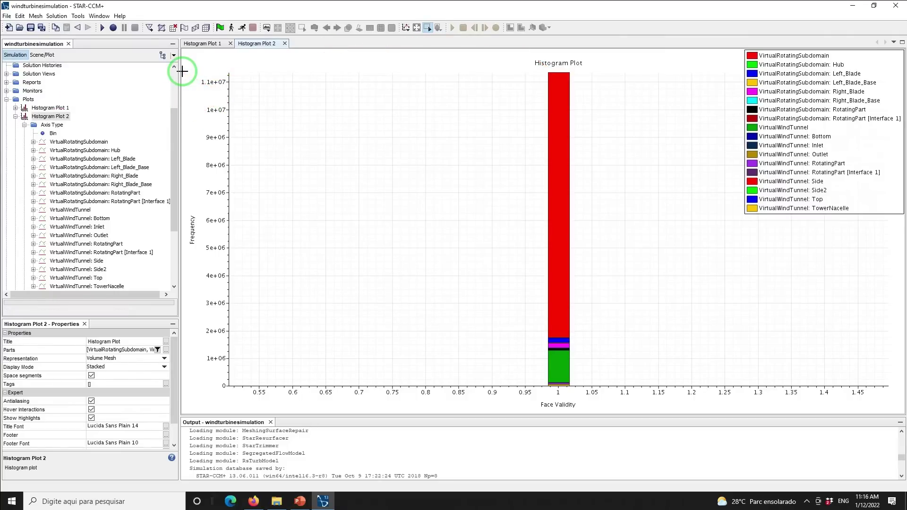
key(alt+Tab)
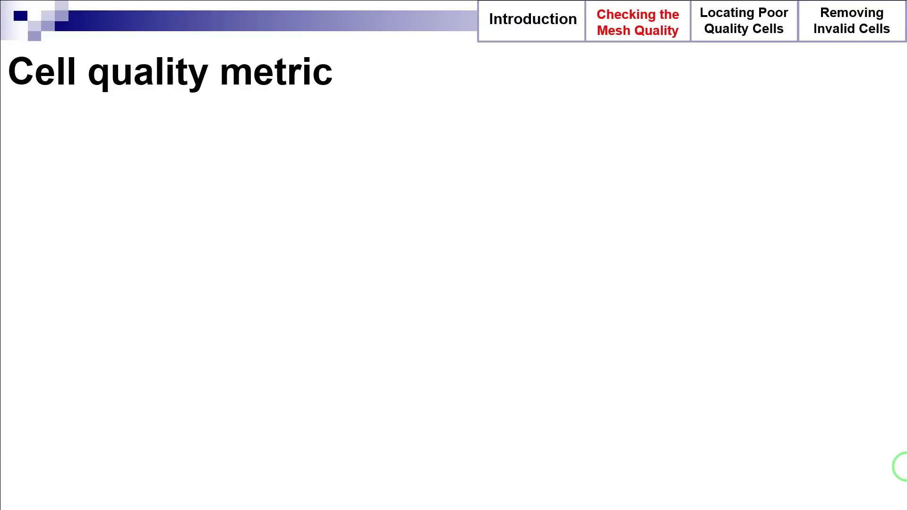
click(904, 467)
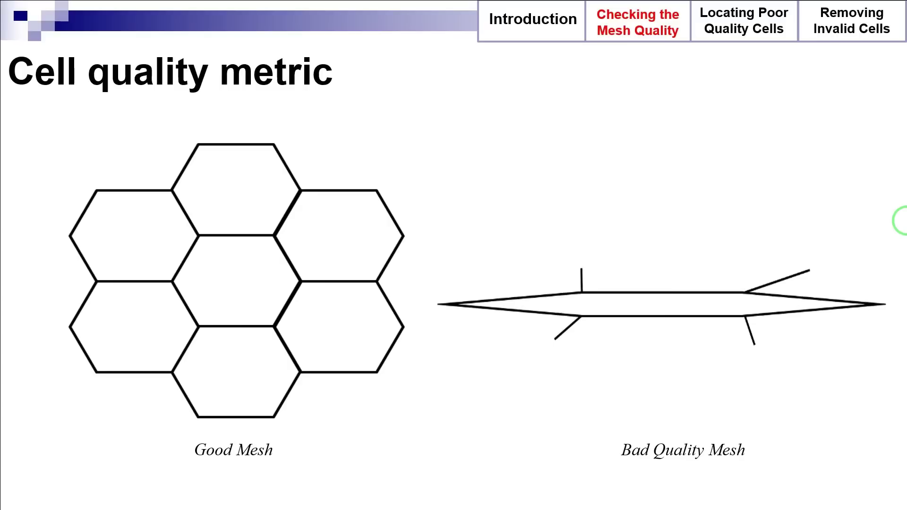
Step: Return to STAR-CCM+ and create a third histogram plot with all the Regions as its parts
key(alt+Tab)
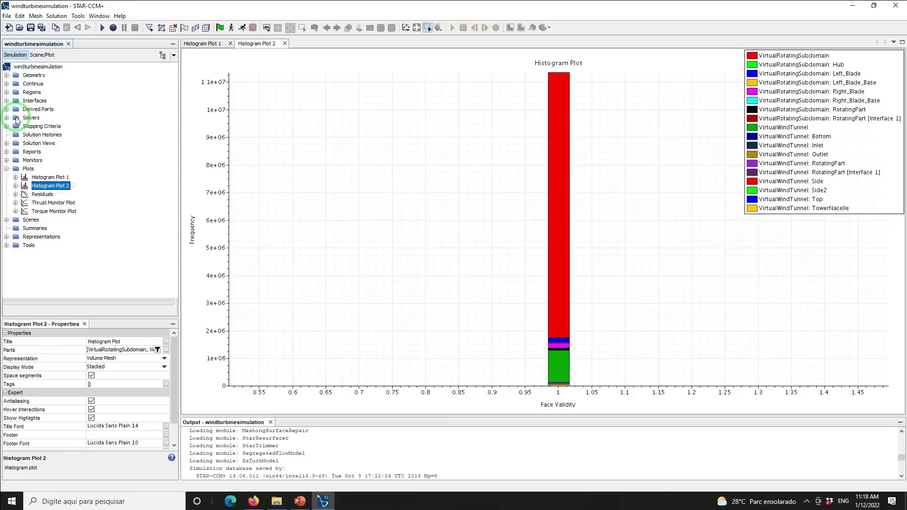
right_click(27, 169)
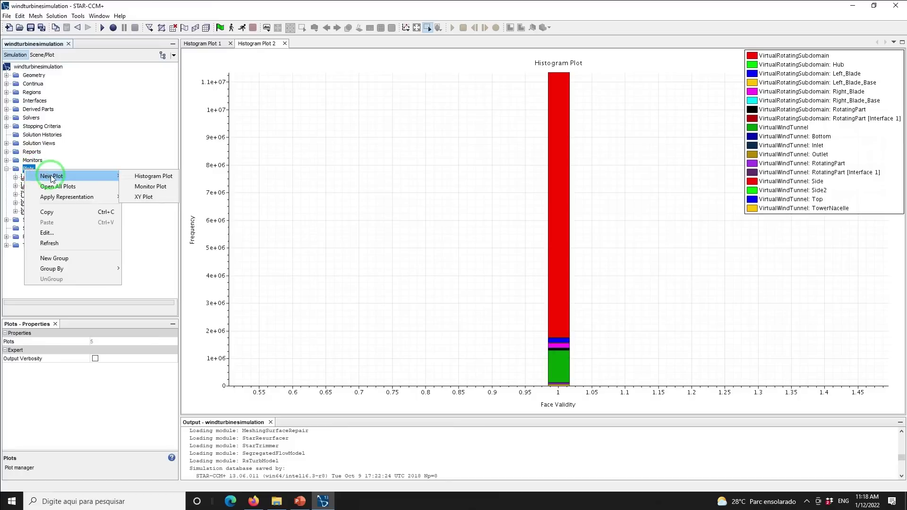
mouse_move(98, 182)
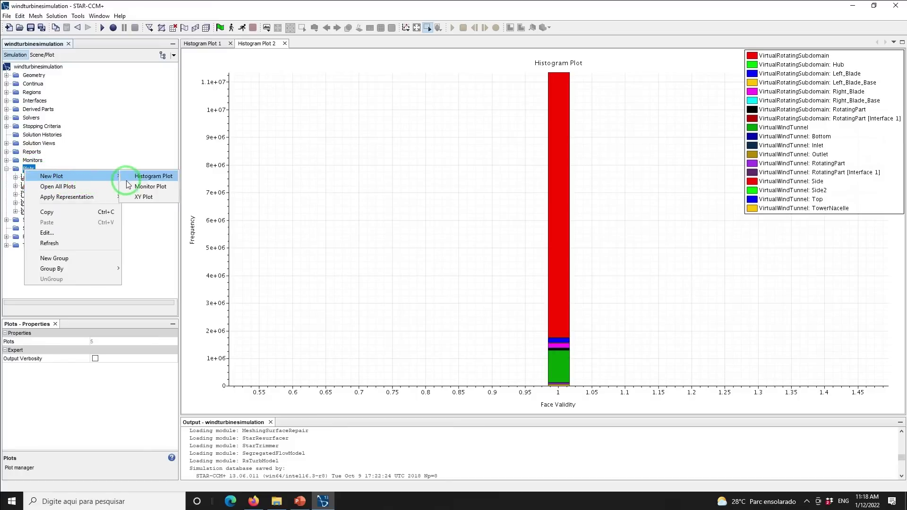
click(146, 180)
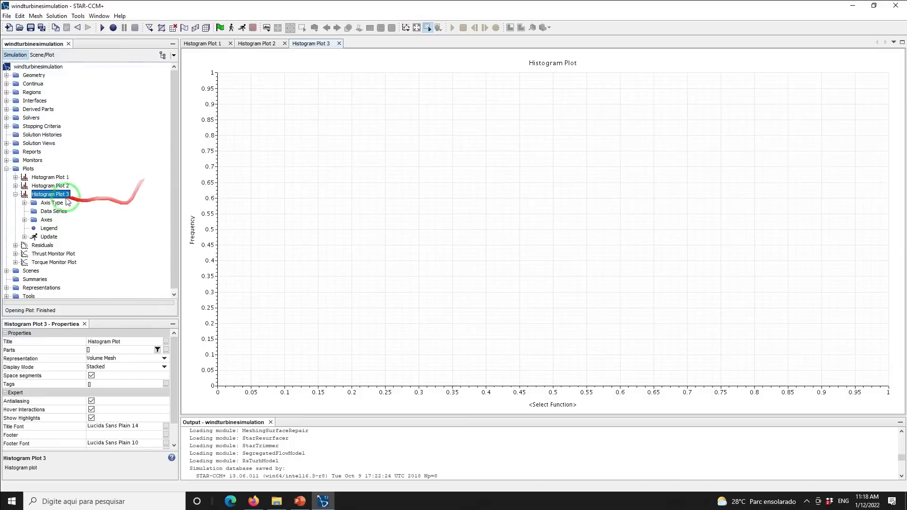
click(115, 350)
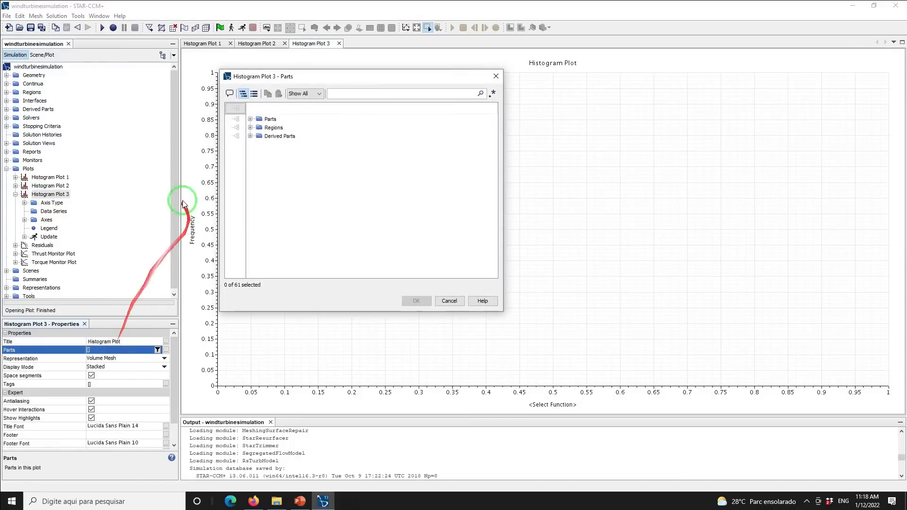
click(236, 127)
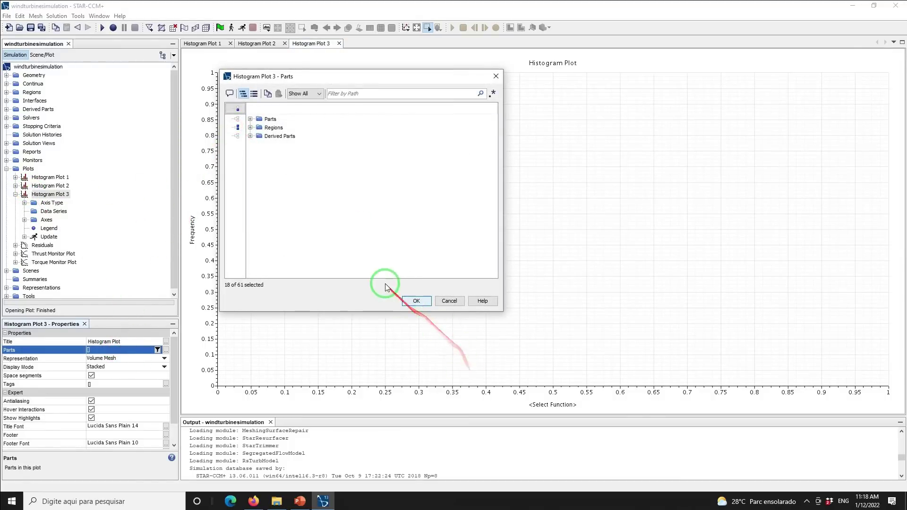
click(416, 301)
Step: Set the bin field function of the third histogram plot to Cell Quality
click(31, 194)
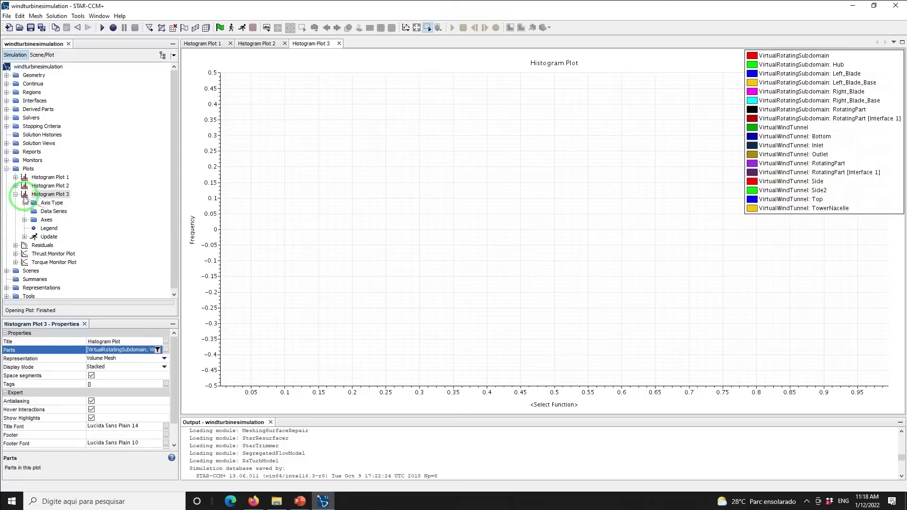
click(24, 203)
click(53, 134)
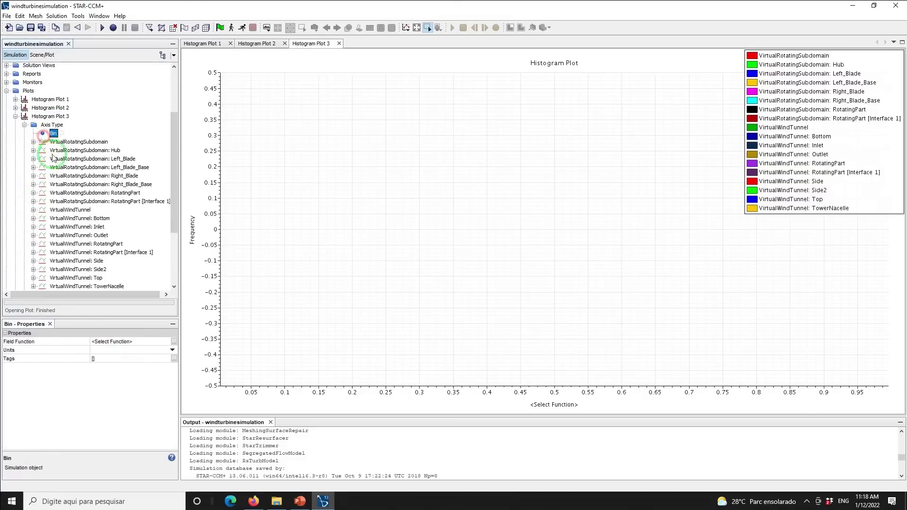
click(125, 341)
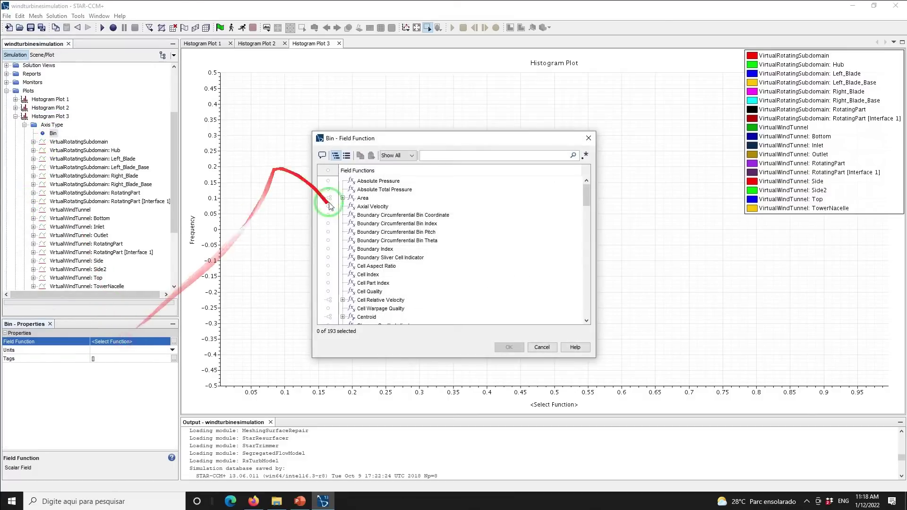
click(440, 152)
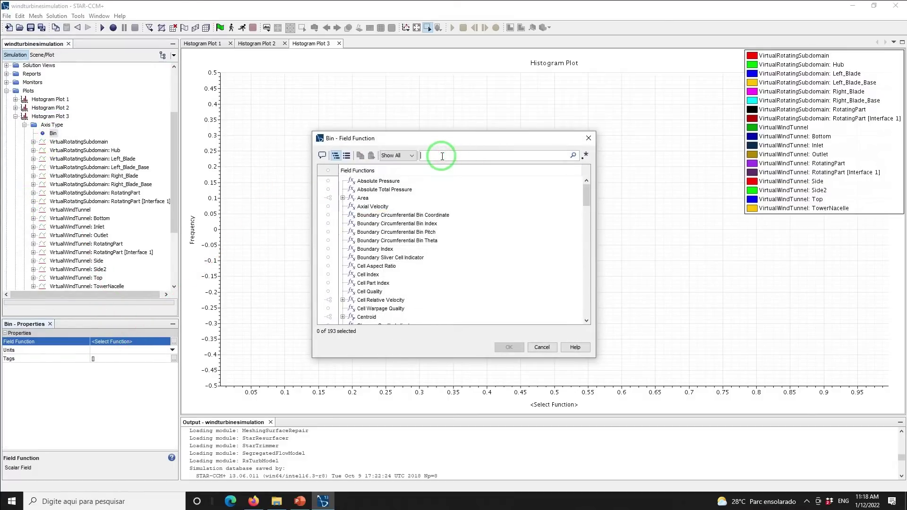
text(qu)
click(372, 181)
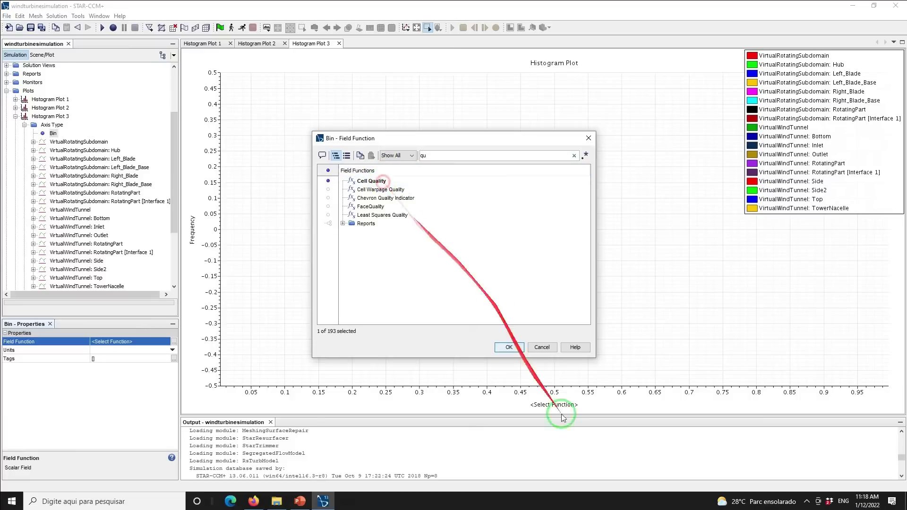
drag(509, 352, 463, 349)
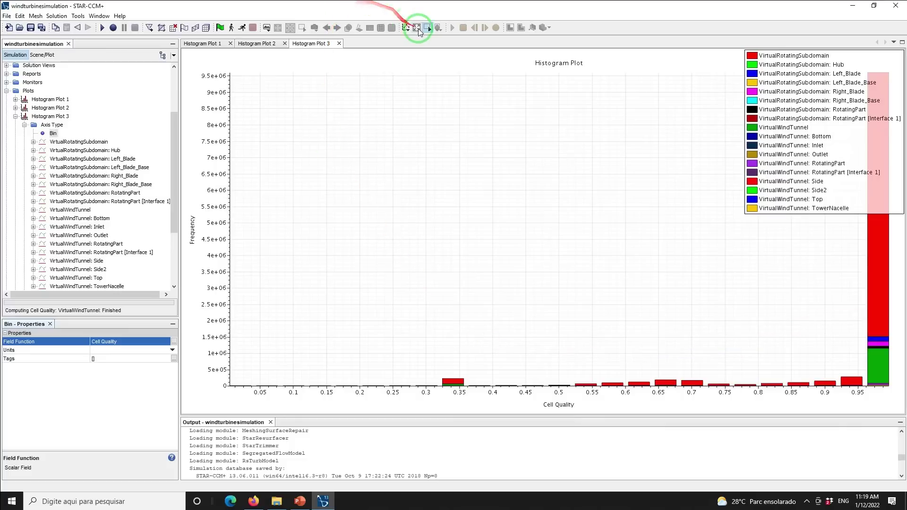
Step: Enlarge the low end of the cell quality histogram and examine the bars between about 0.005 and 0.12
click(427, 28)
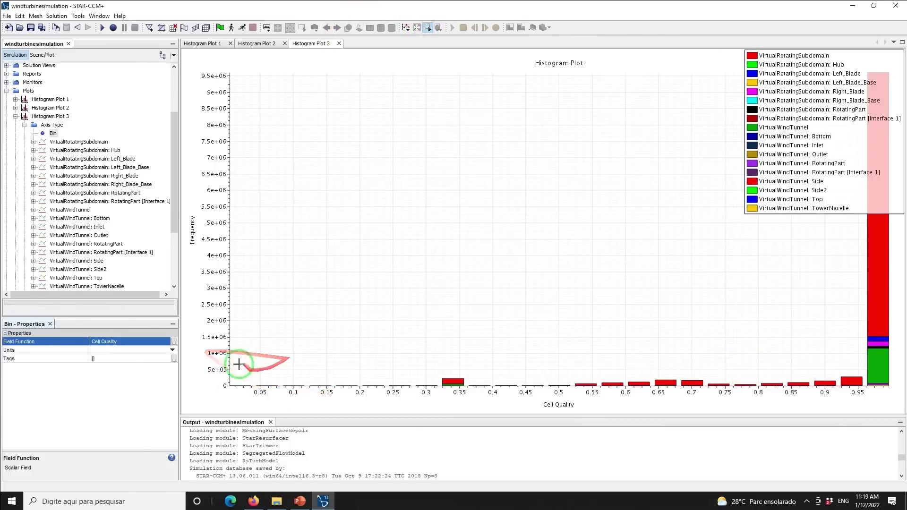
drag(215, 377, 307, 400)
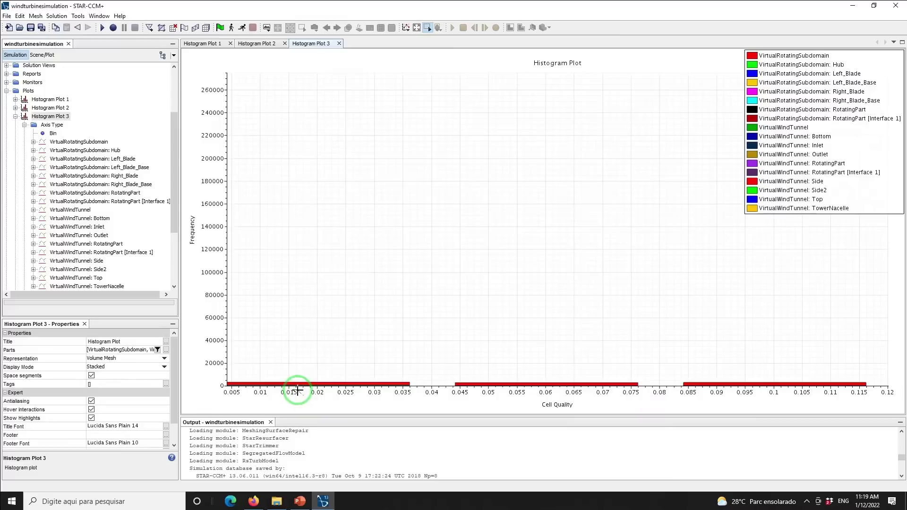
mouse_move(312, 383)
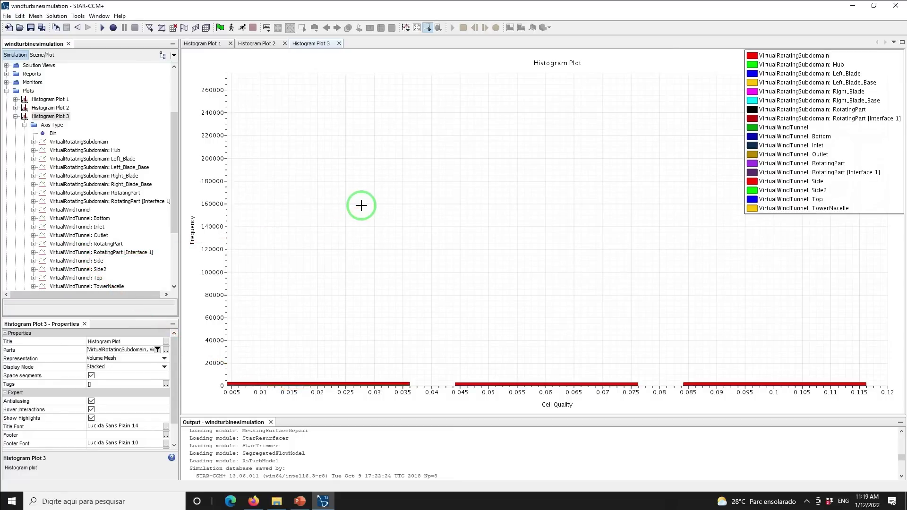
click(301, 500)
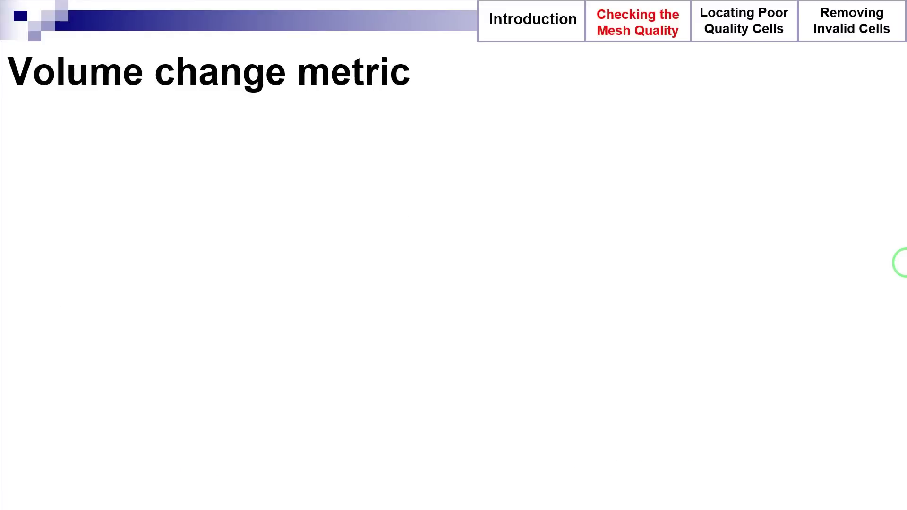
click(901, 263)
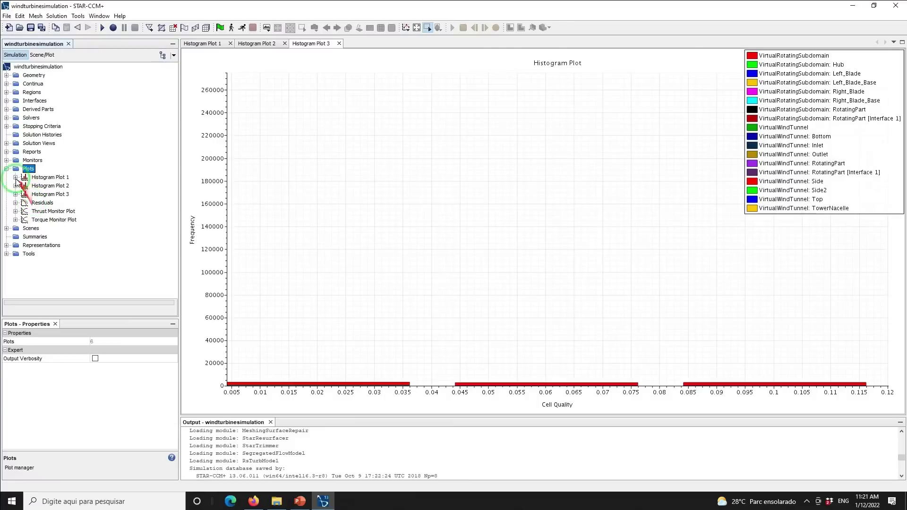
Step: Create a fourth histogram plot with all the Regions as its parts
click(25, 169)
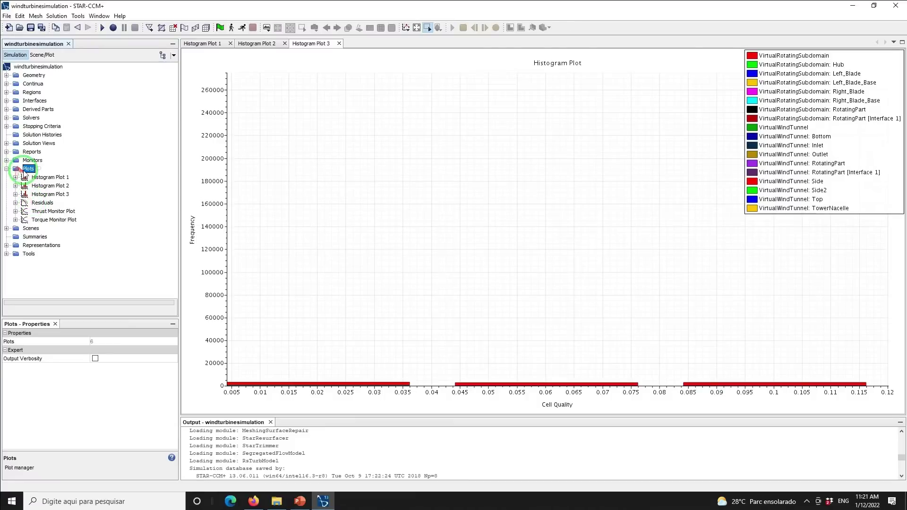
right_click(25, 170)
mouse_move(47, 179)
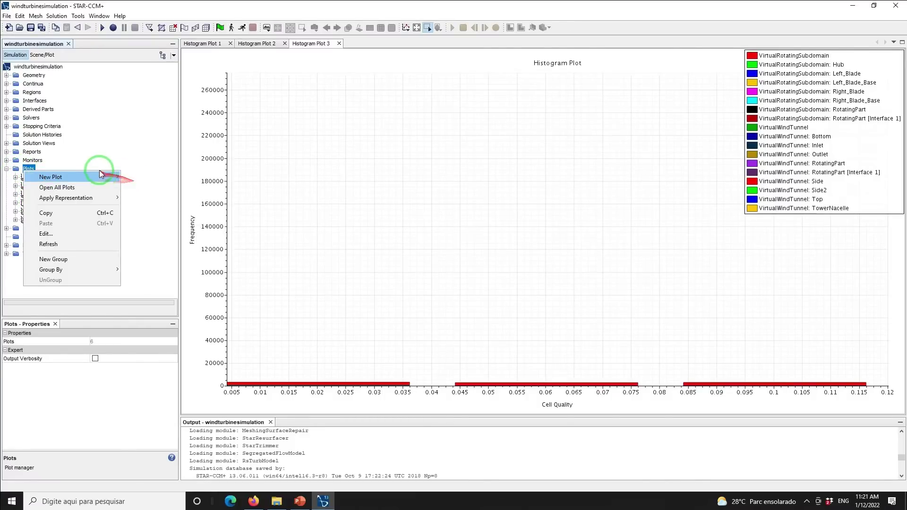
click(136, 177)
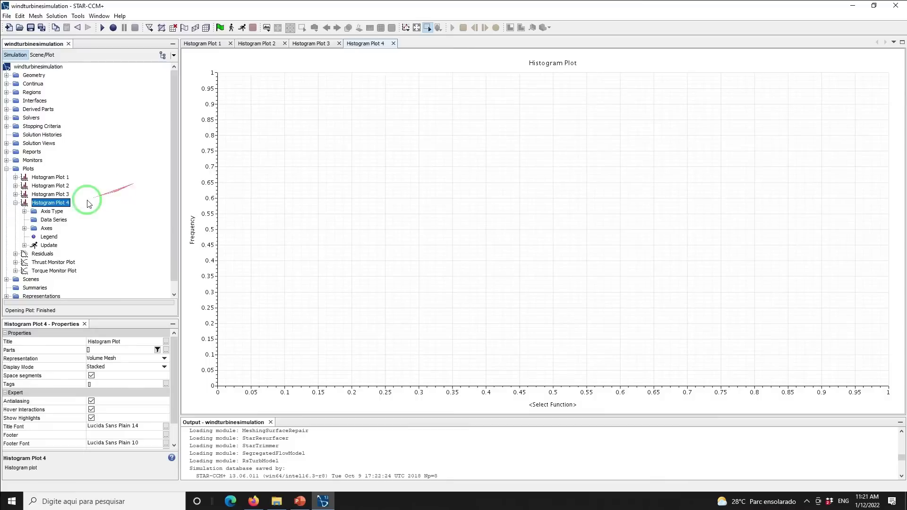
click(98, 349)
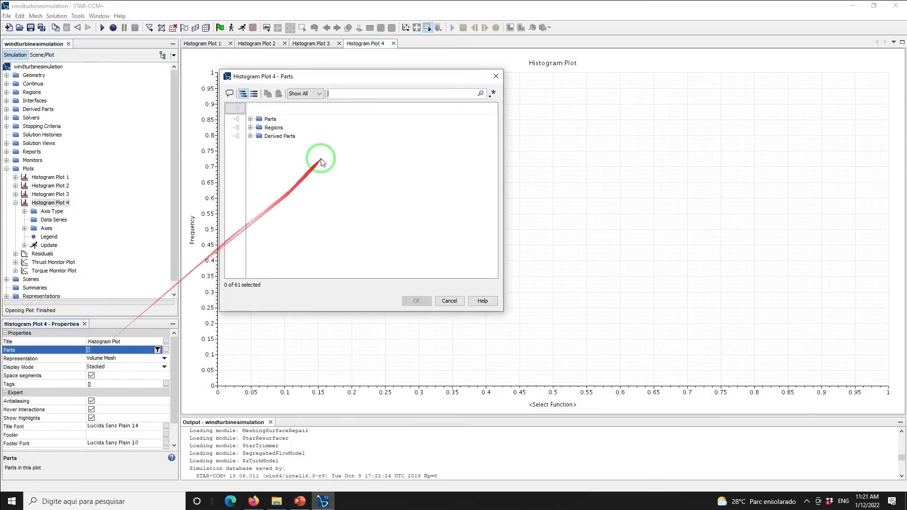
click(238, 119)
click(416, 301)
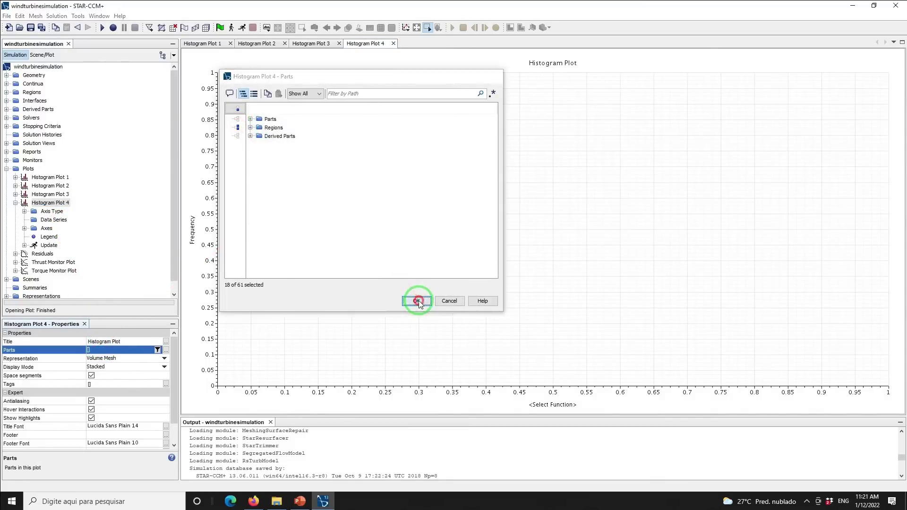
Step: Set the bin field function of the fourth histogram plot to Volume Change
click(24, 203)
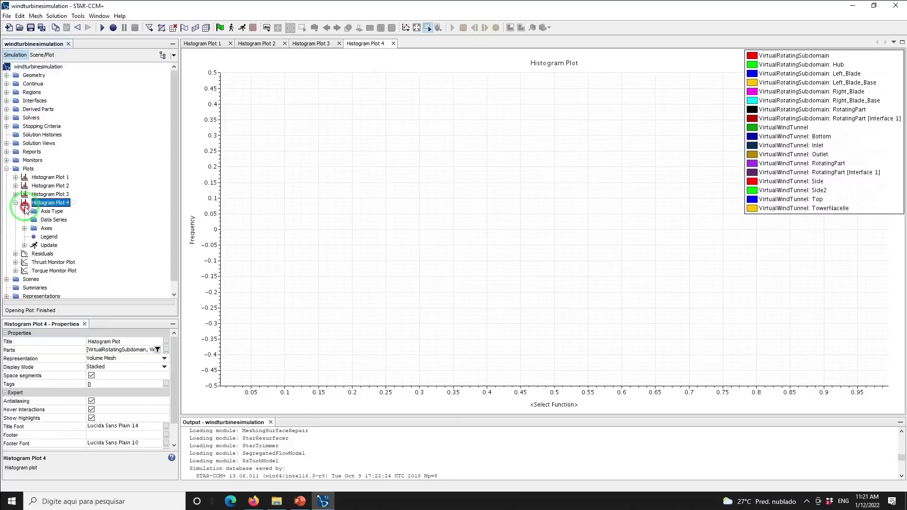
click(24, 212)
click(52, 134)
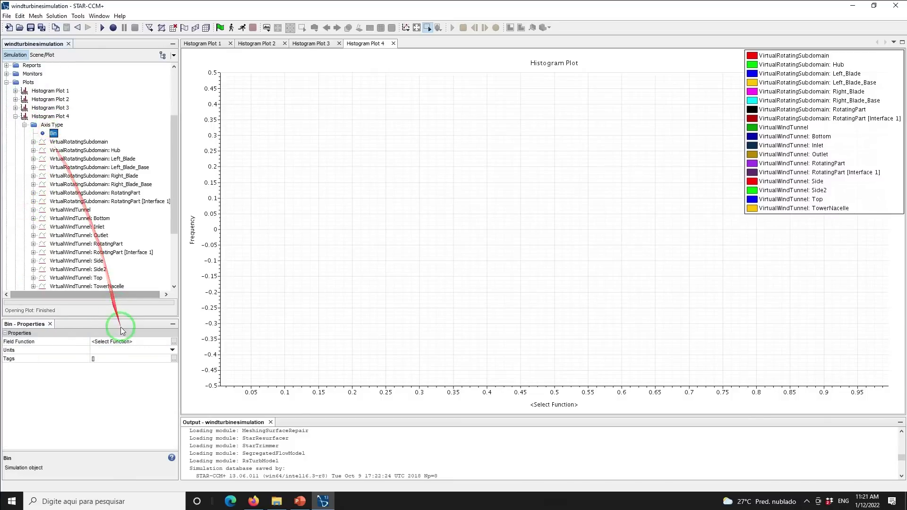
click(124, 343)
click(482, 155)
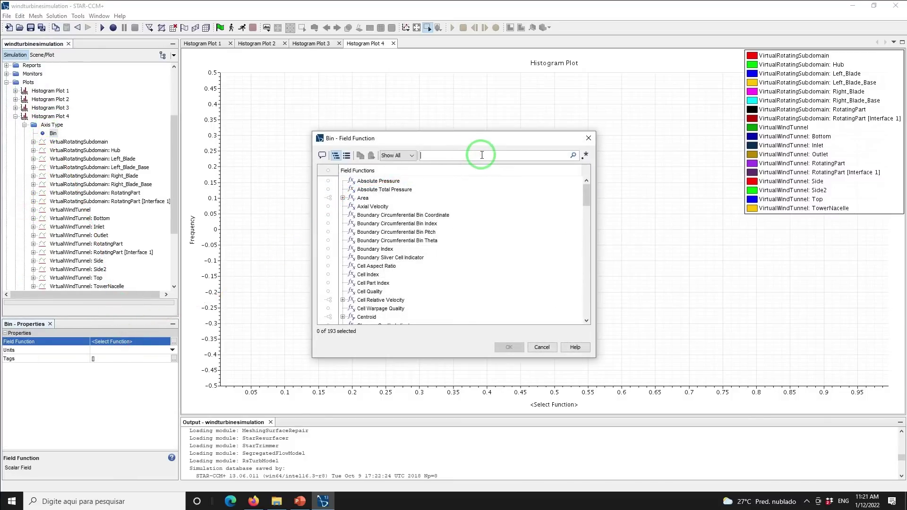
text(cha)
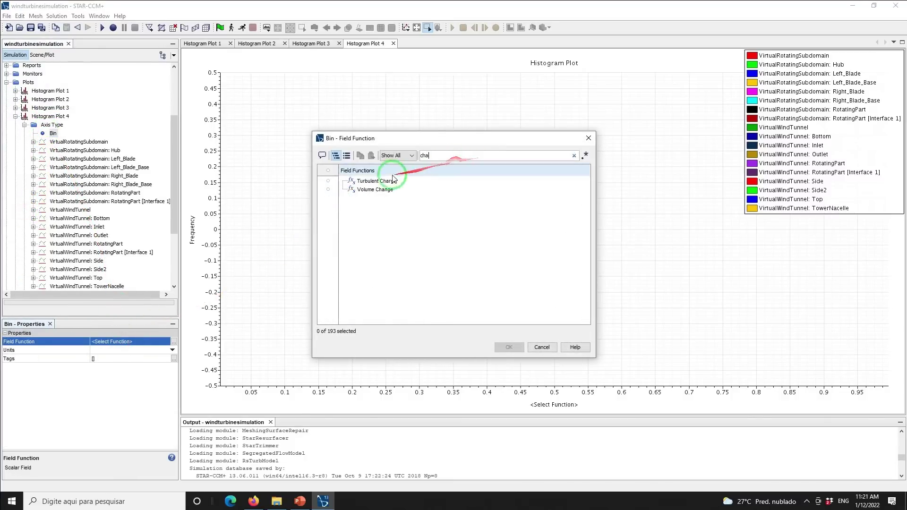
click(366, 189)
click(502, 346)
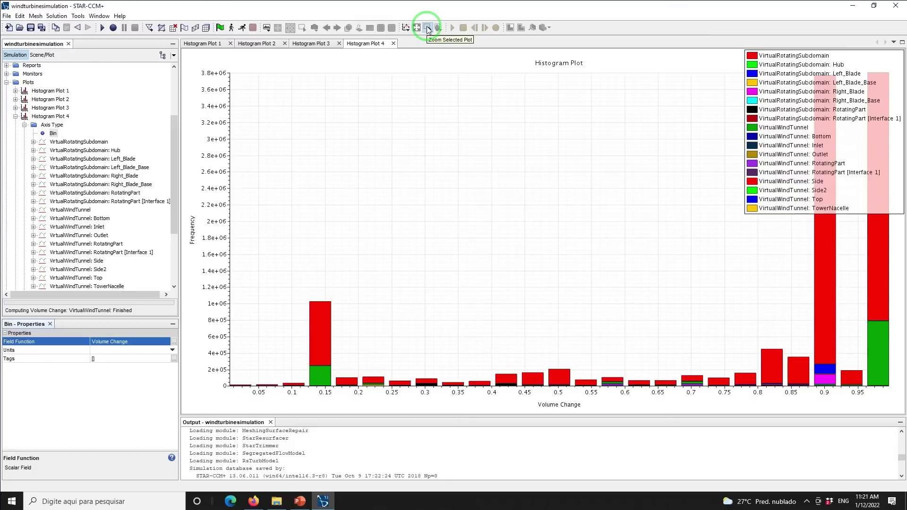
Step: Enlarge the low end of the volume change histogram and examine the bars up to about 0.1
click(427, 28)
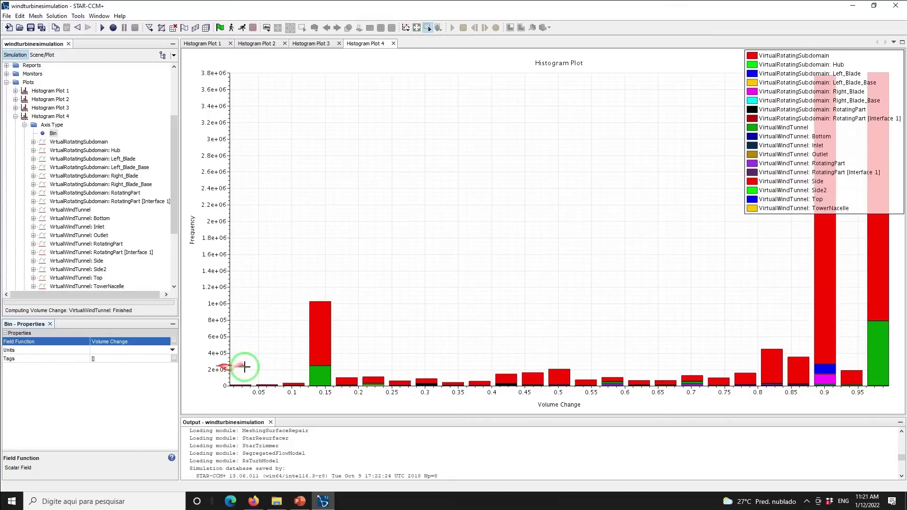
drag(216, 378, 293, 393)
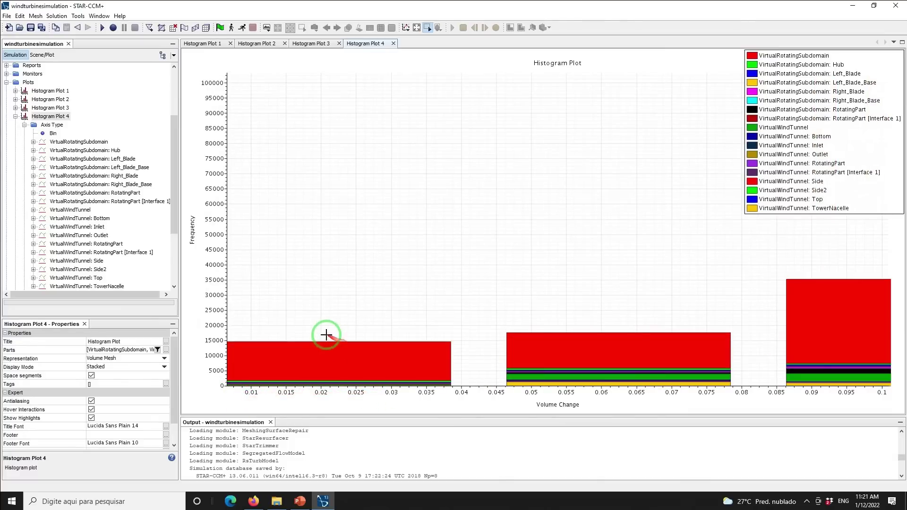
mouse_move(325, 344)
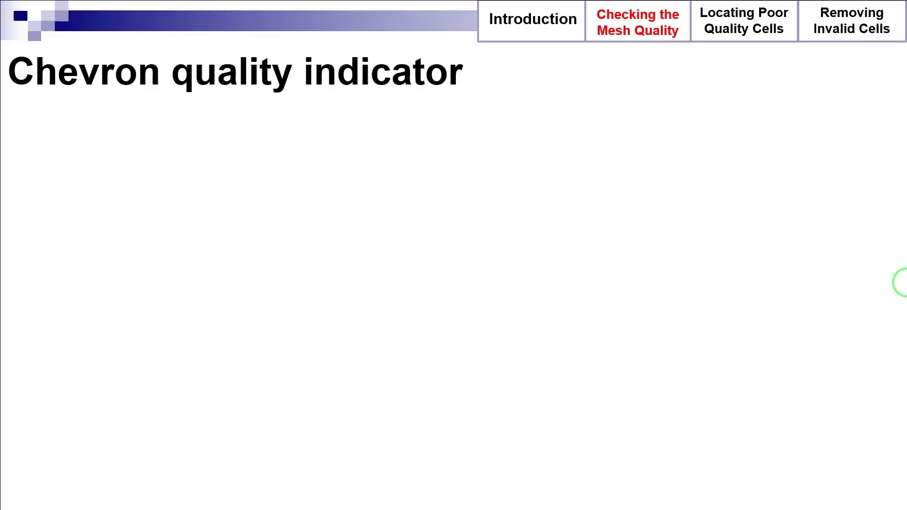
click(901, 283)
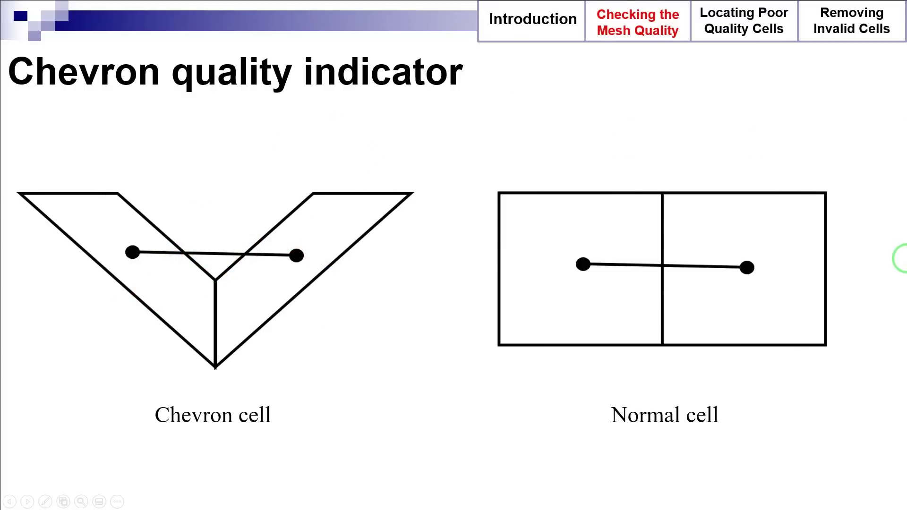
Step: Switch to STAR-CCM+ and create a fifth histogram plot with all the Regions as its parts
key(alt+Tab)
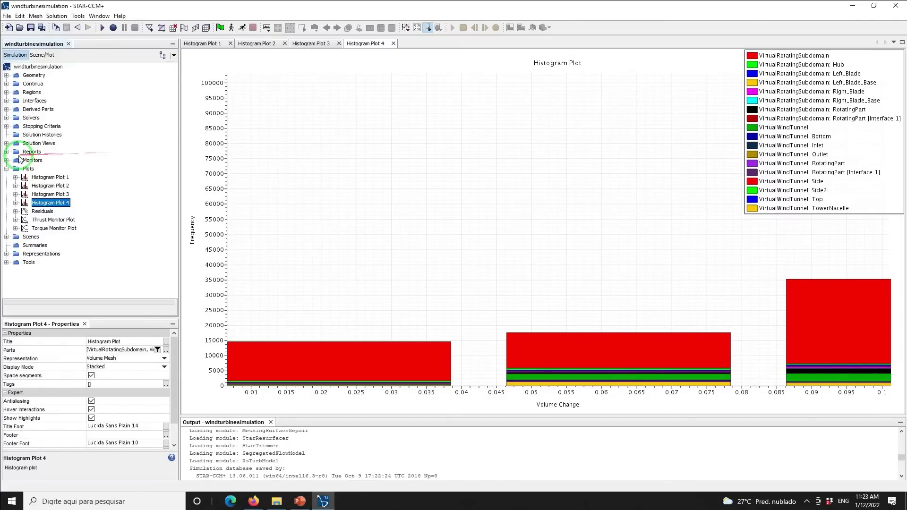
right_click(29, 172)
mouse_move(65, 178)
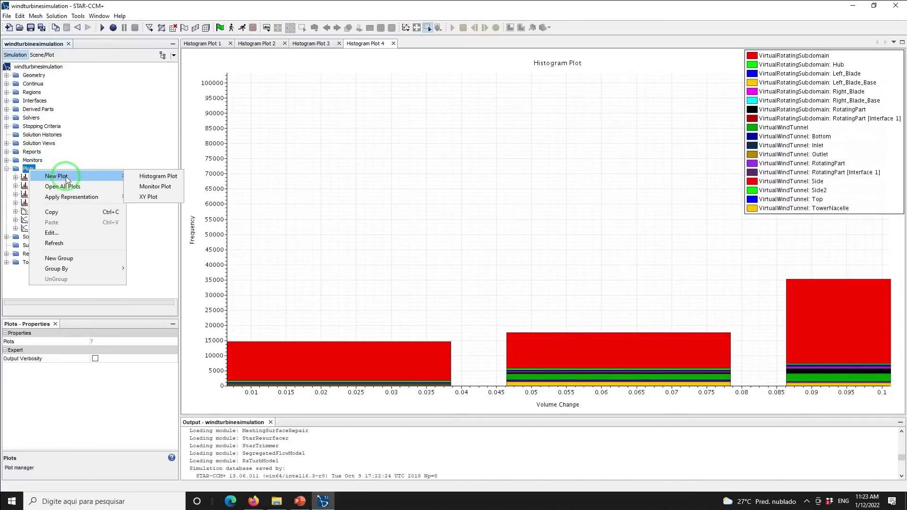
click(148, 177)
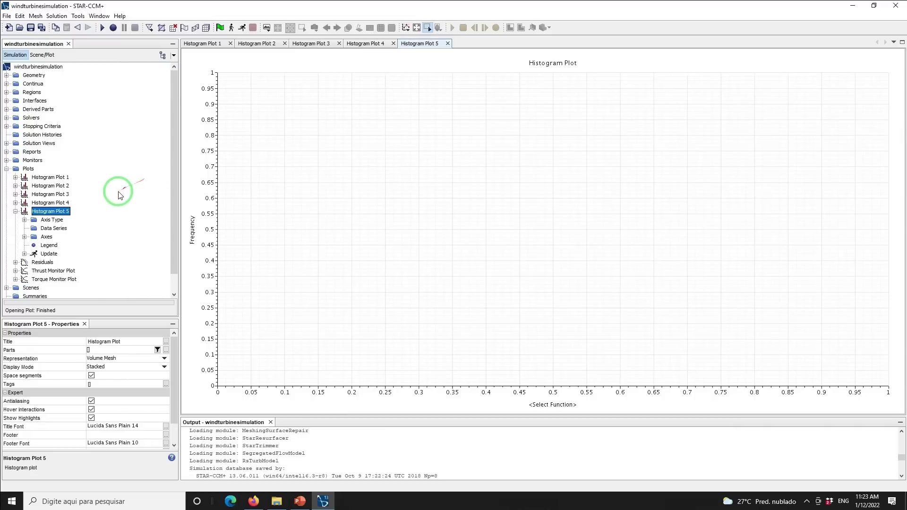
click(118, 350)
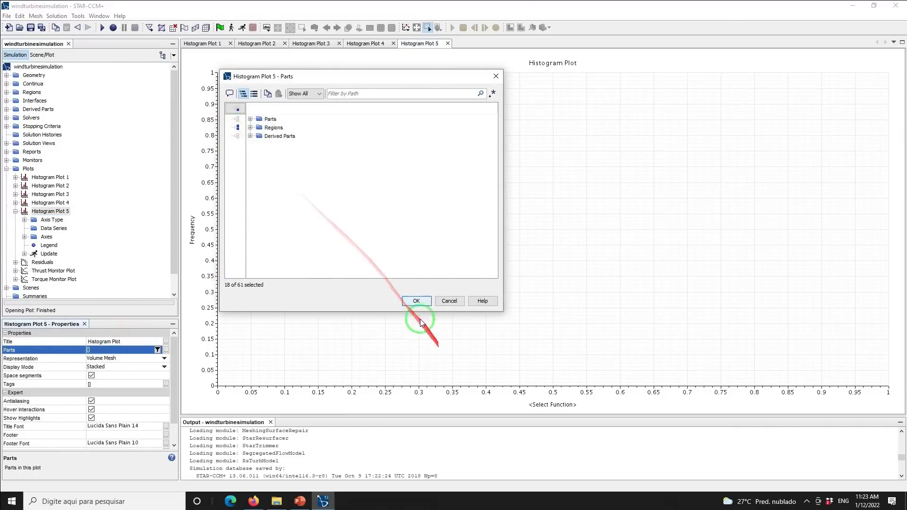
click(416, 301)
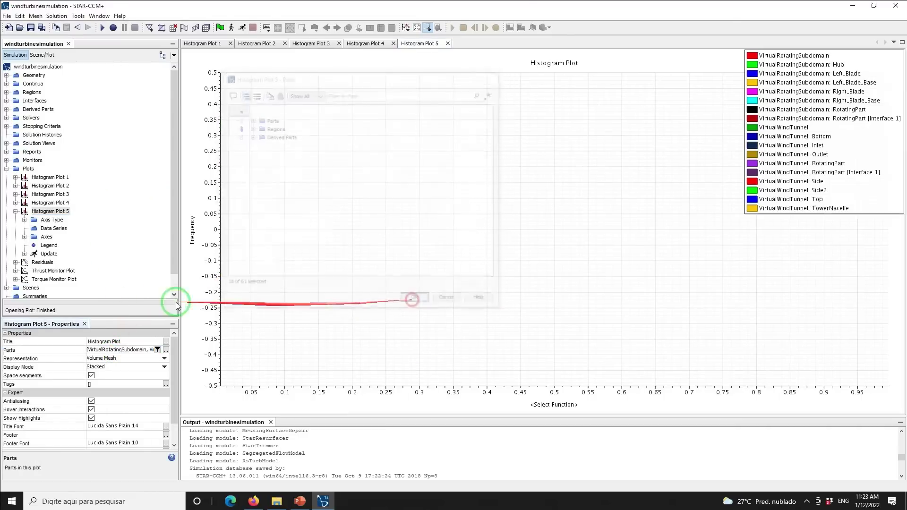
Step: Set the bin field function of the fifth histogram plot to Chevron Quality Indicator and examine the resulting bar
click(24, 220)
click(53, 133)
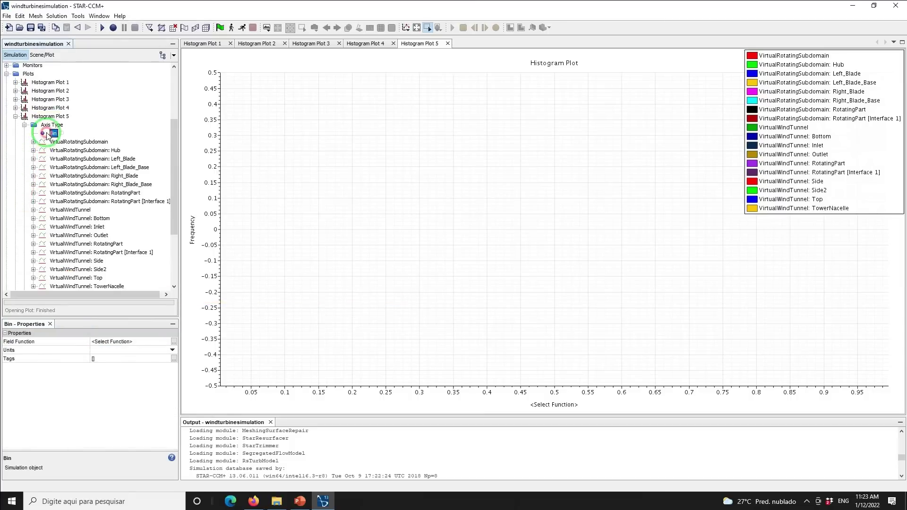
click(125, 341)
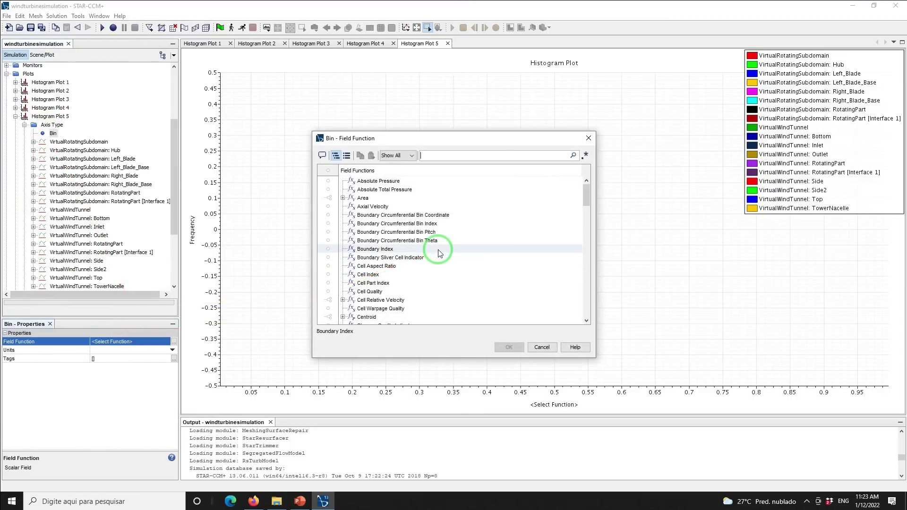
text(chev)
click(376, 181)
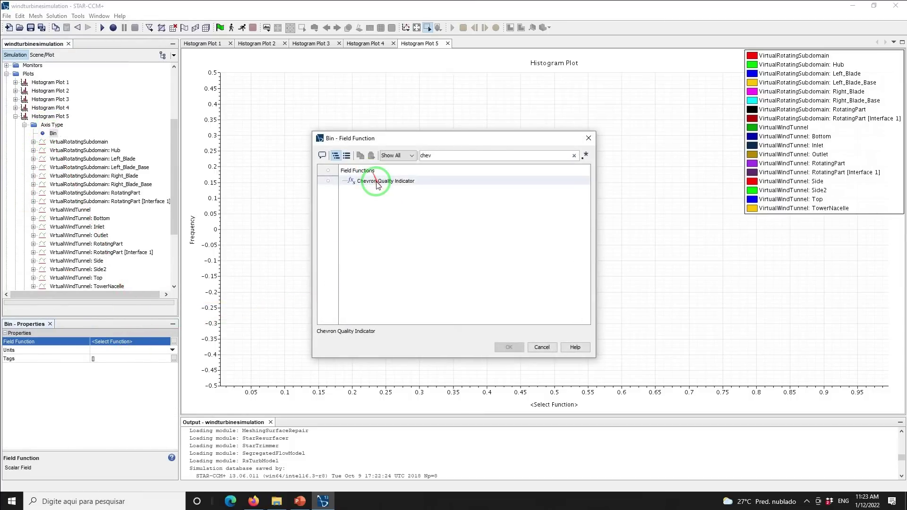
click(503, 348)
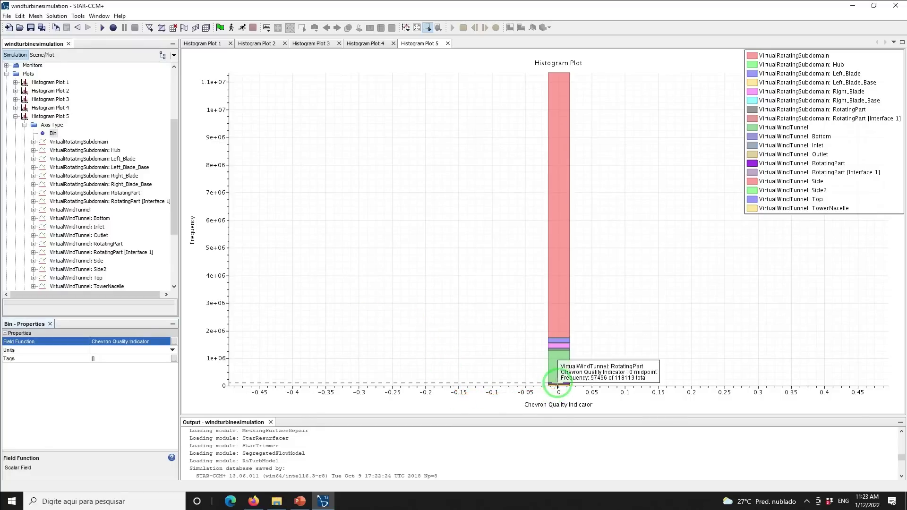
mouse_move(554, 82)
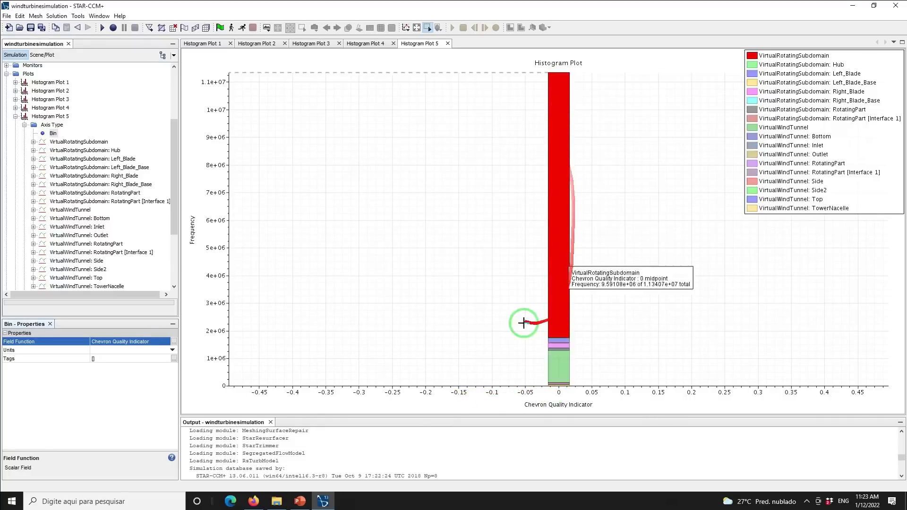
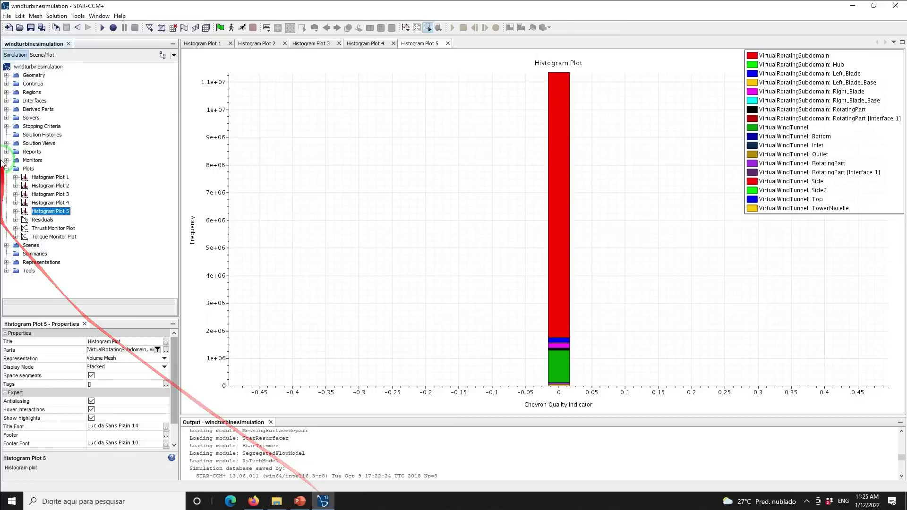
Step: Create a new geometry scene
right_click(40, 246)
mouse_move(63, 251)
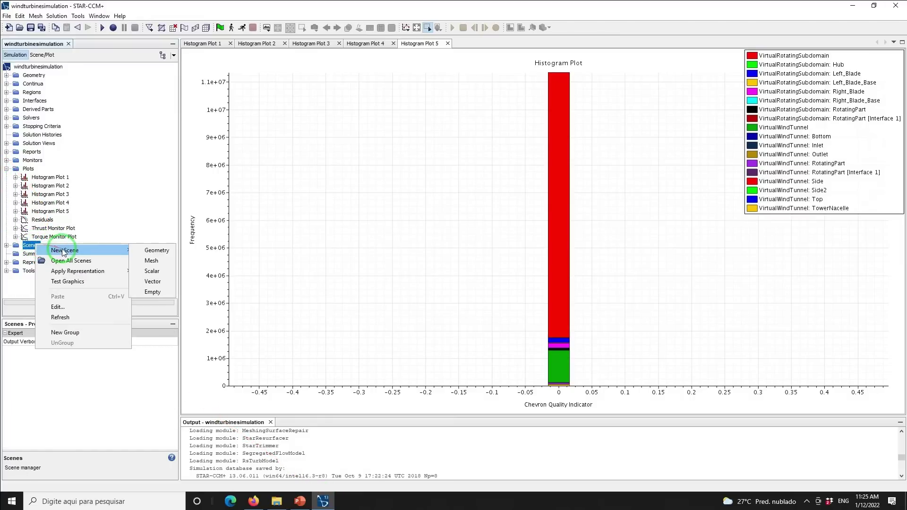
click(151, 252)
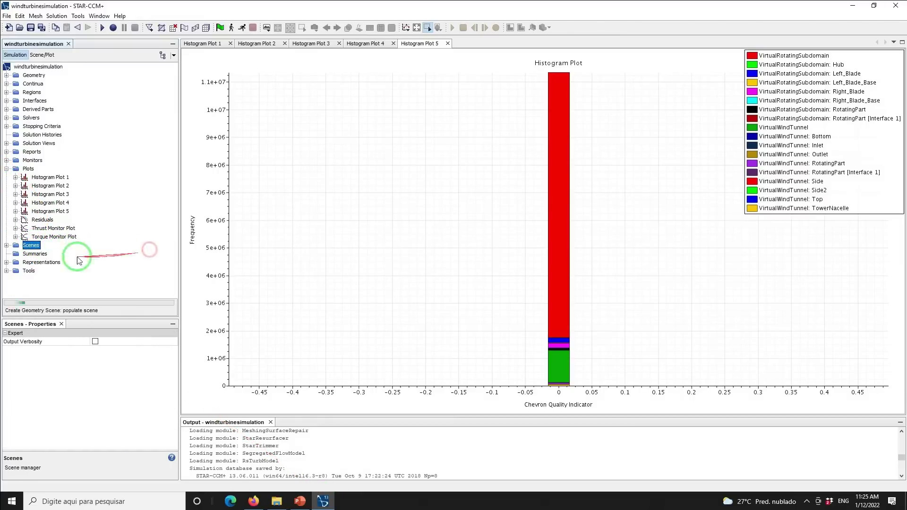
Step: Deselect all the parts assigned to the Geometry 1 displayer of the new geometry scene, with both regions' boundaries listed
click(6, 245)
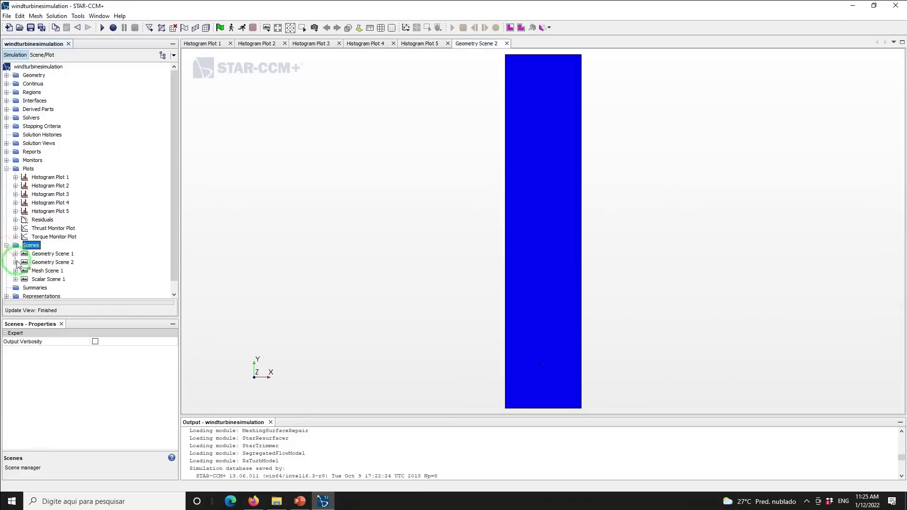
click(15, 263)
click(25, 271)
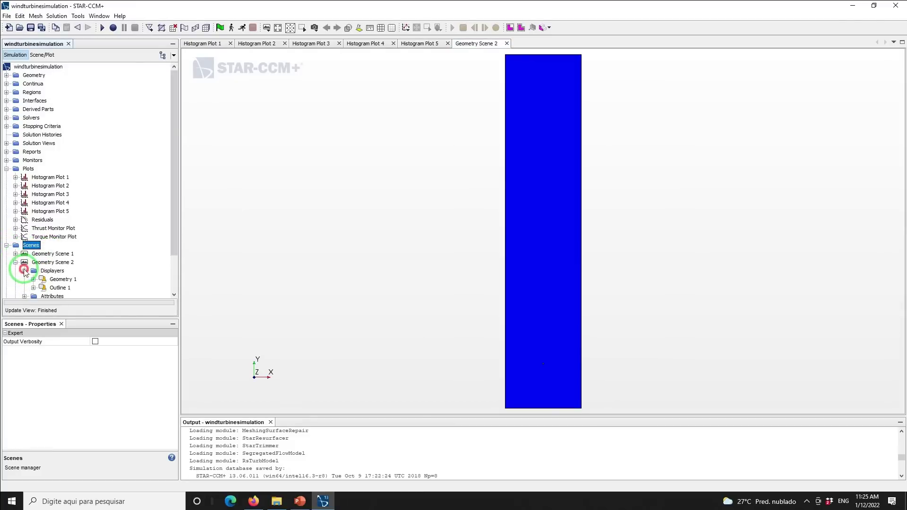
click(33, 280)
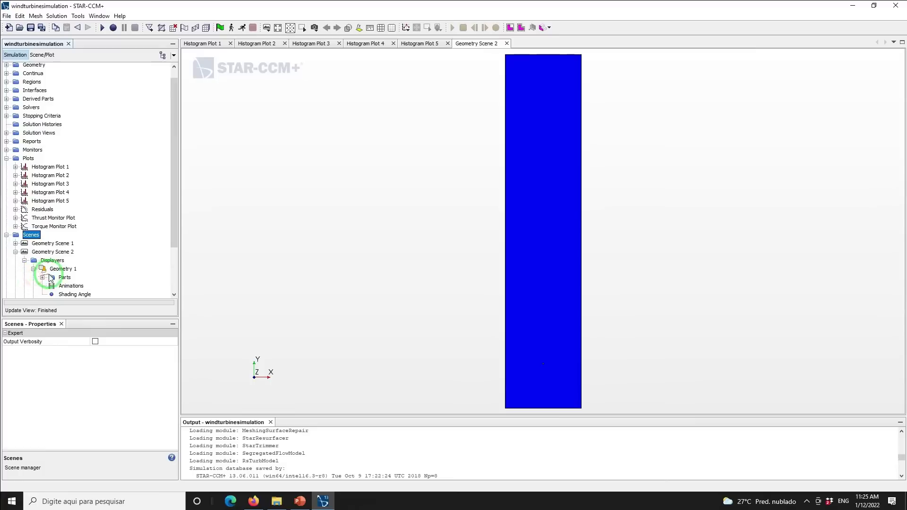
click(64, 278)
click(112, 342)
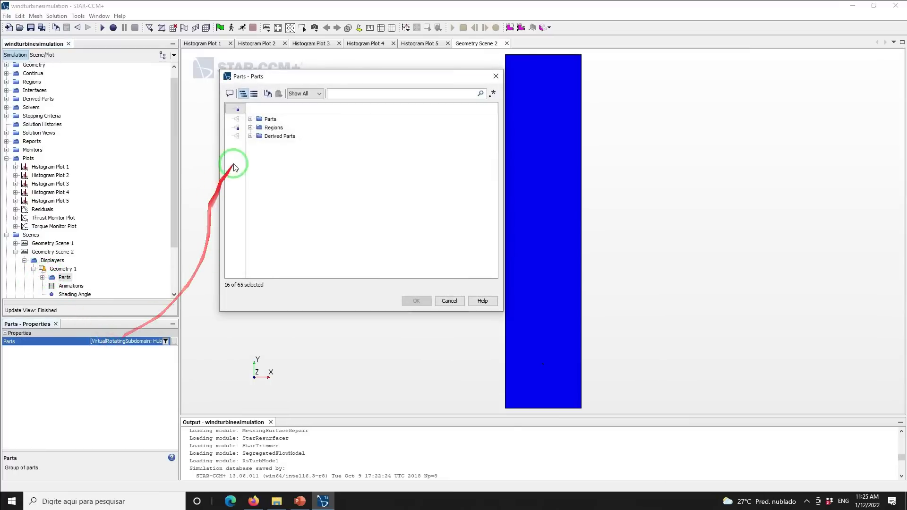
click(250, 127)
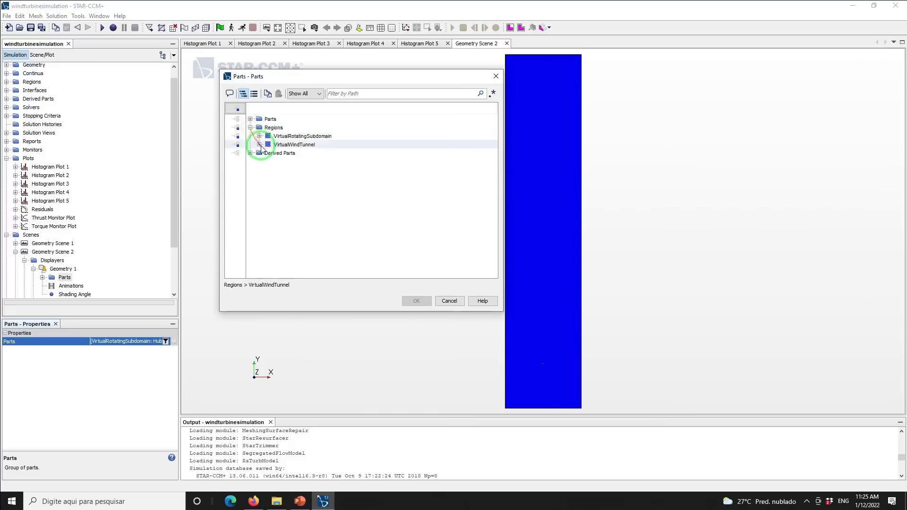
click(259, 144)
click(259, 137)
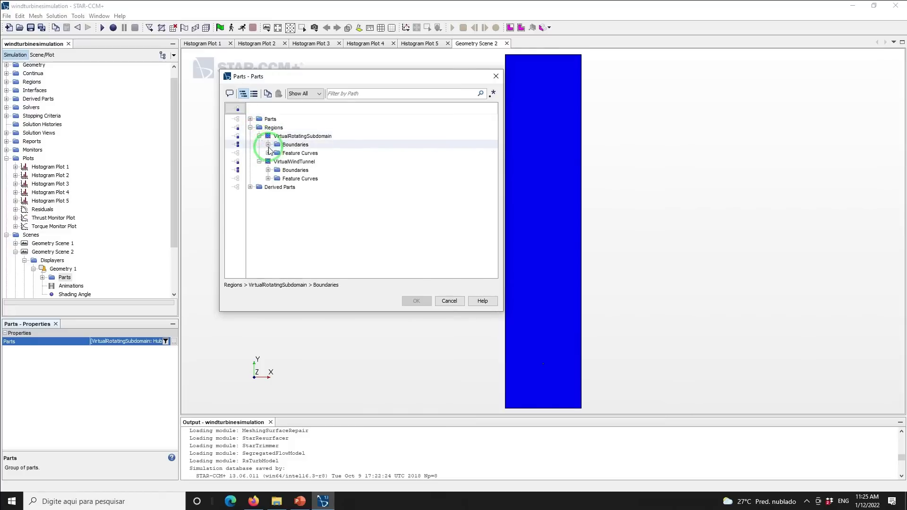
click(268, 145)
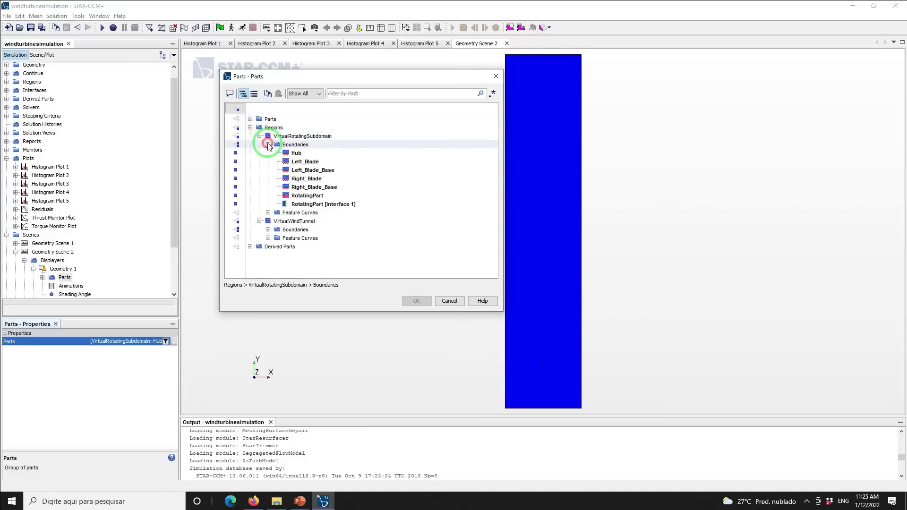
click(269, 230)
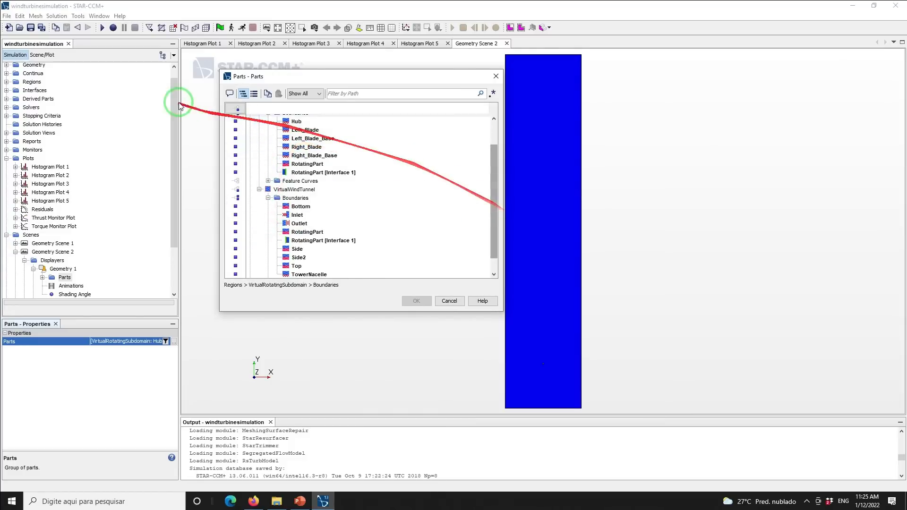
click(237, 109)
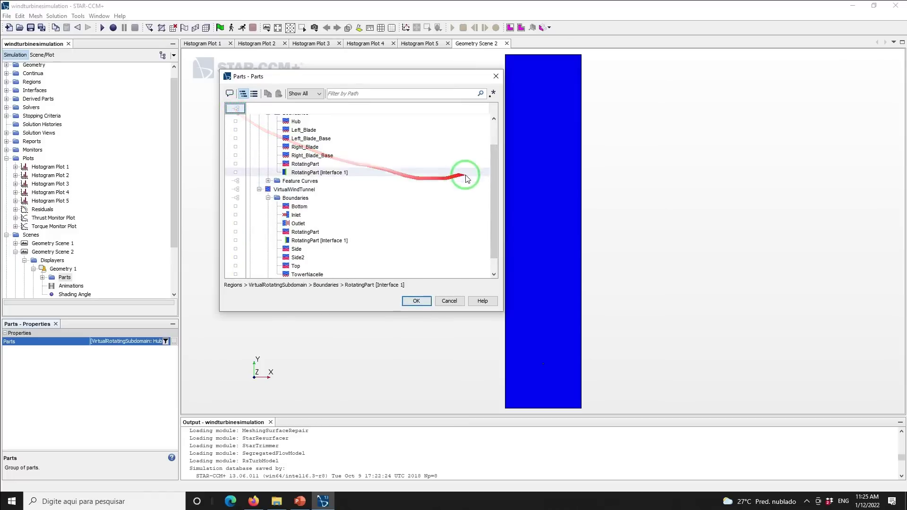
Step: Assign only Hub, Left_Blade, Left_Blade_Base, Right_Blade, Right_Blade_Base and TowerNacelle as the parts of the Geometry 1 displayer
drag(497, 180, 349, 154)
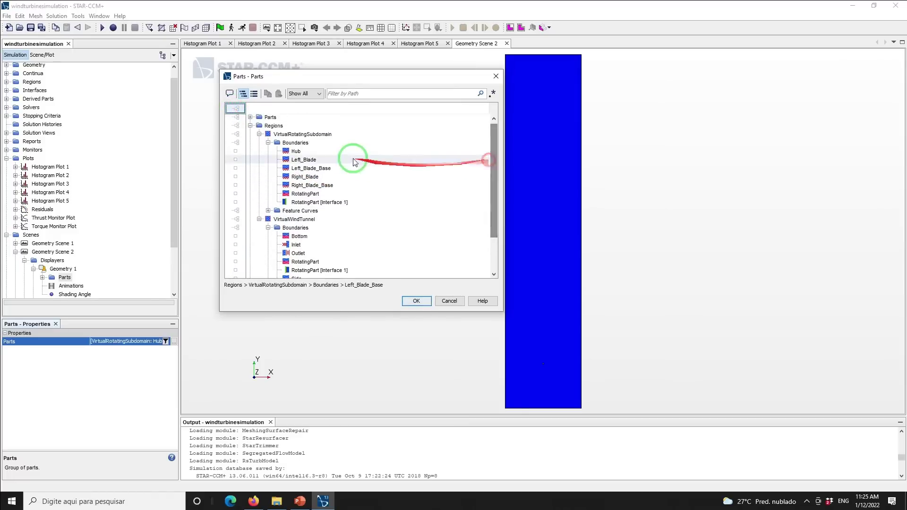
click(307, 152)
click(311, 161)
click(314, 169)
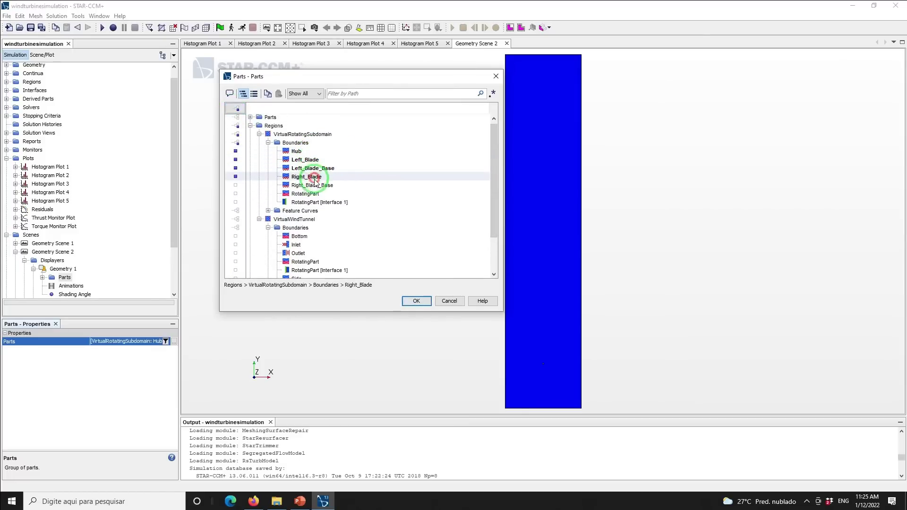
click(315, 185)
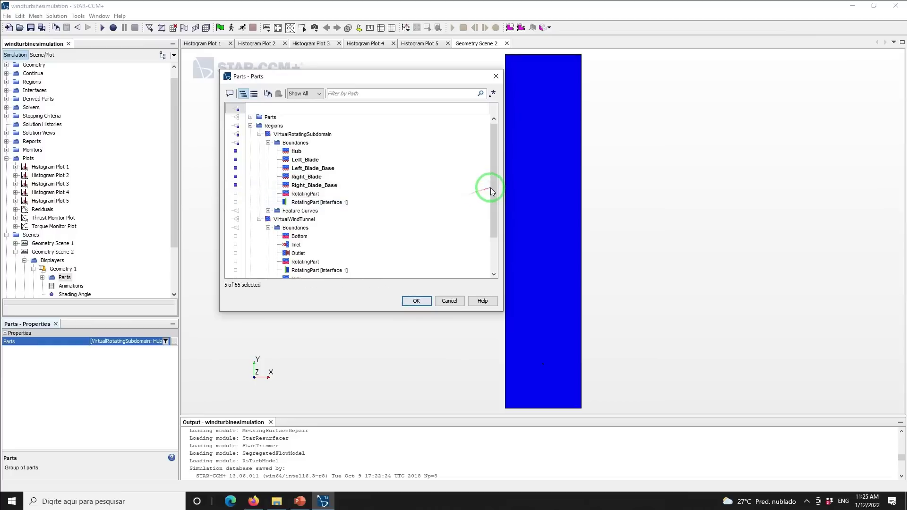
drag(491, 188, 509, 240)
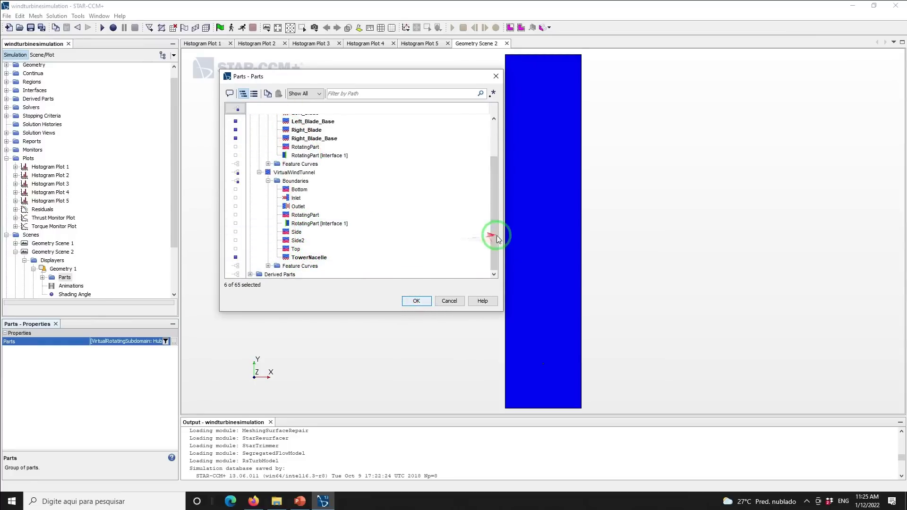
drag(496, 236, 492, 182)
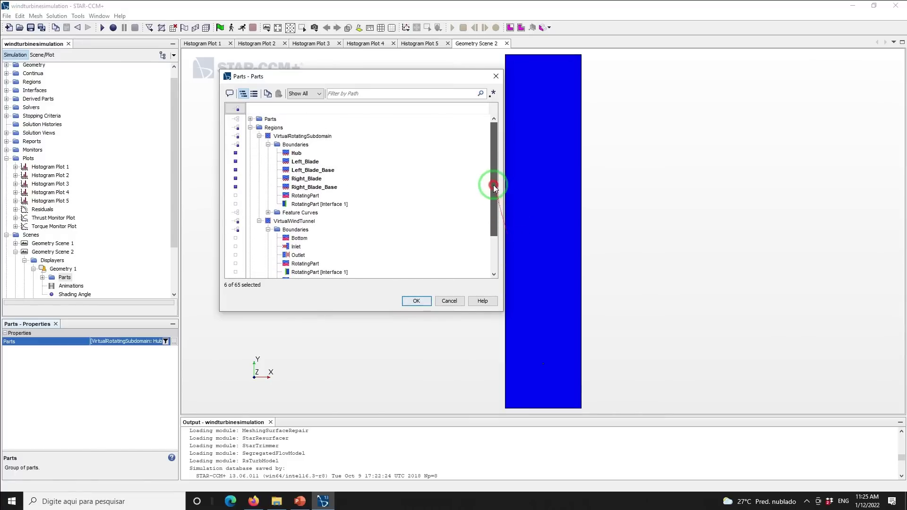
click(414, 302)
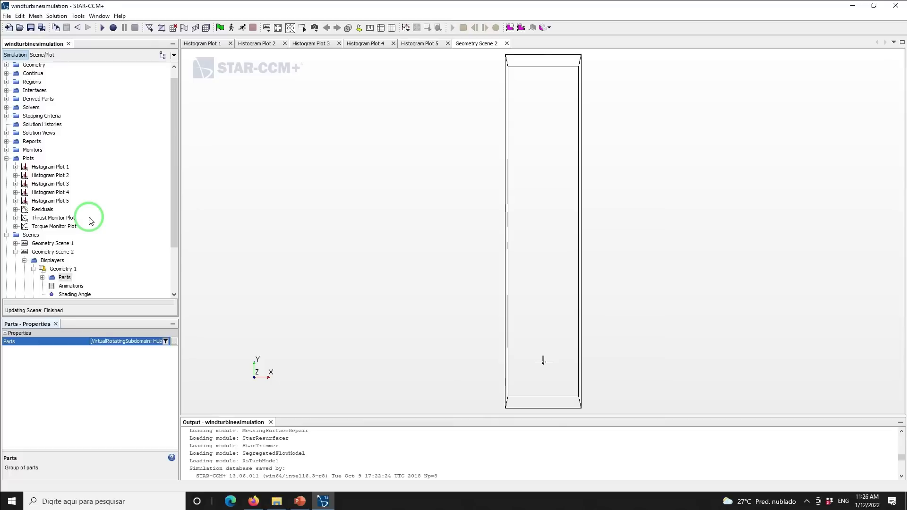
Step: Turn off the perimeter outline of the Outline 1 displayer in the new geometry scene
drag(174, 192, 184, 262)
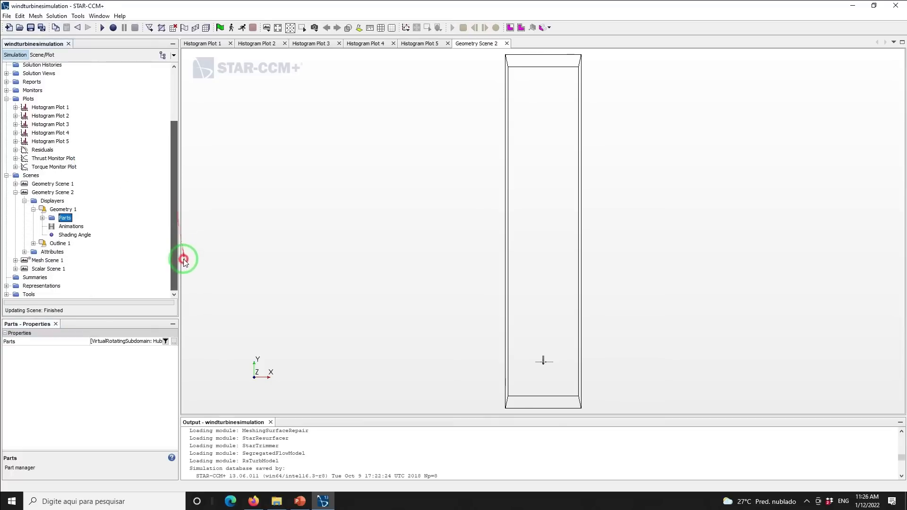
click(34, 244)
click(47, 243)
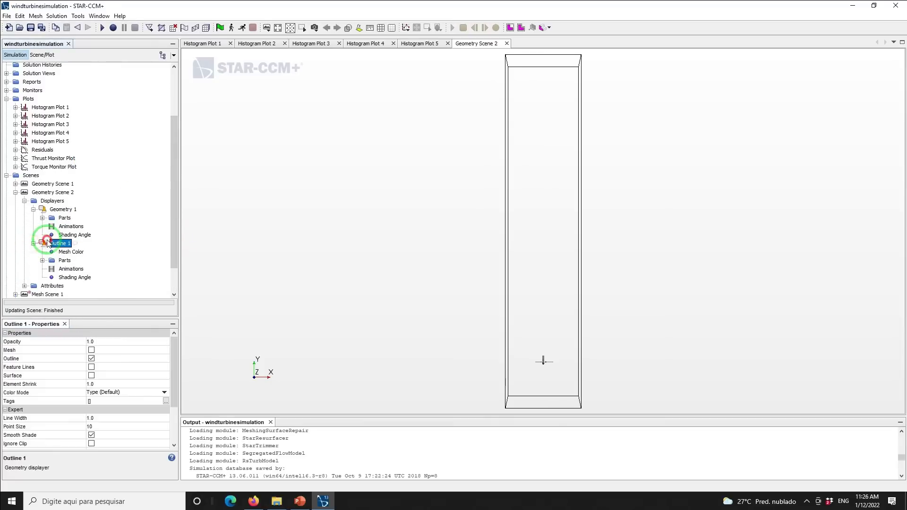
click(91, 359)
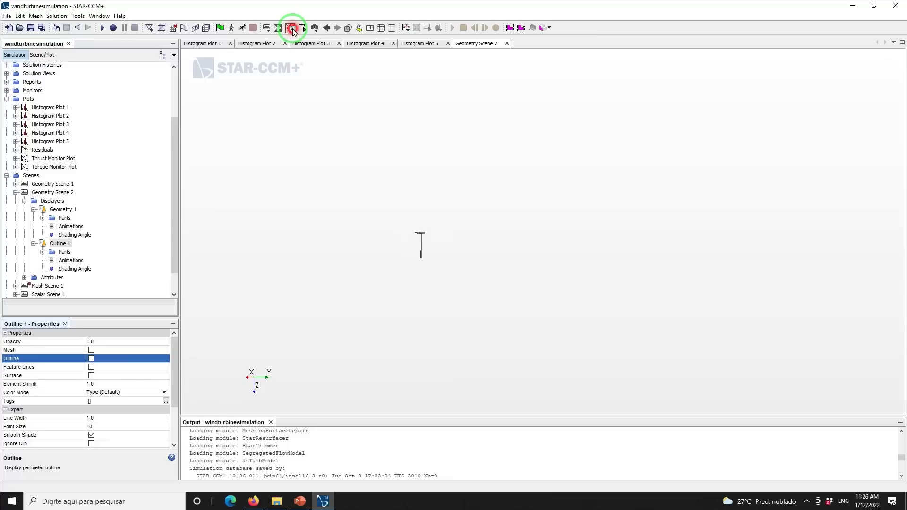
Step: Enlarge the view of the wind turbine in the geometry scene with two box zooms around it
click(302, 28)
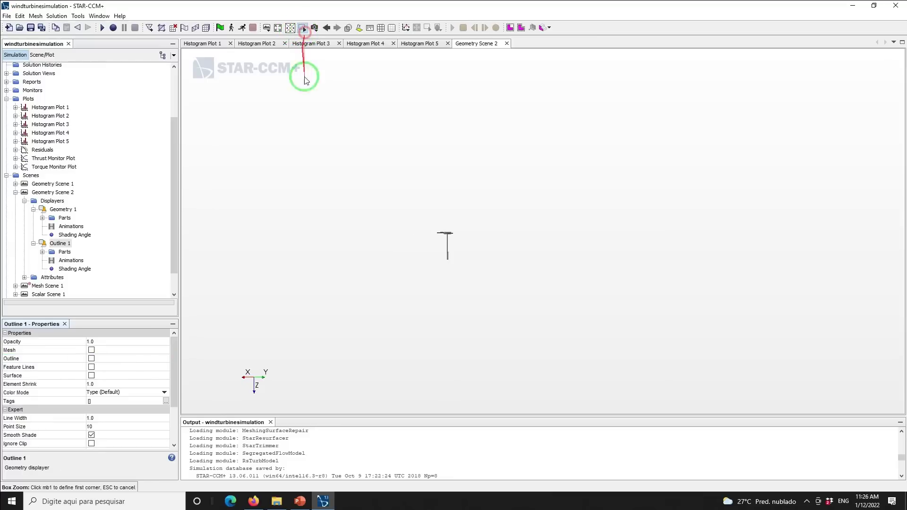
click(304, 149)
click(652, 354)
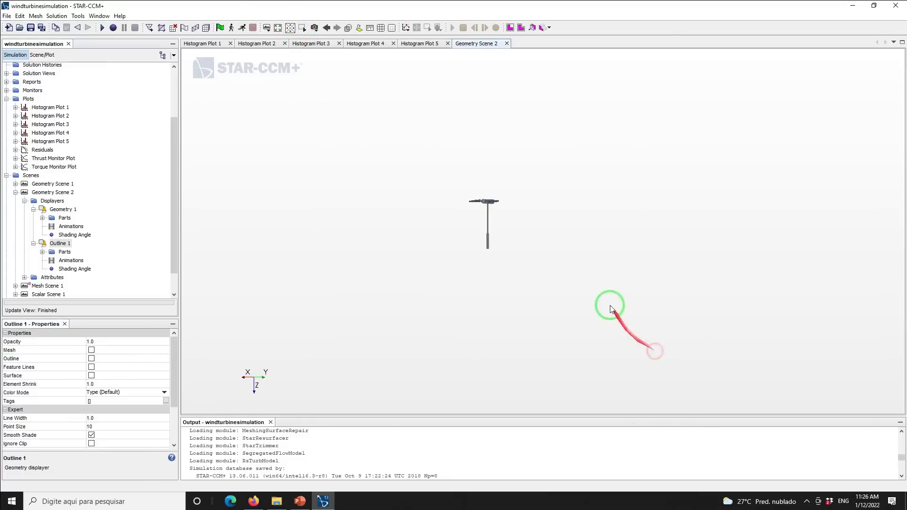
click(302, 27)
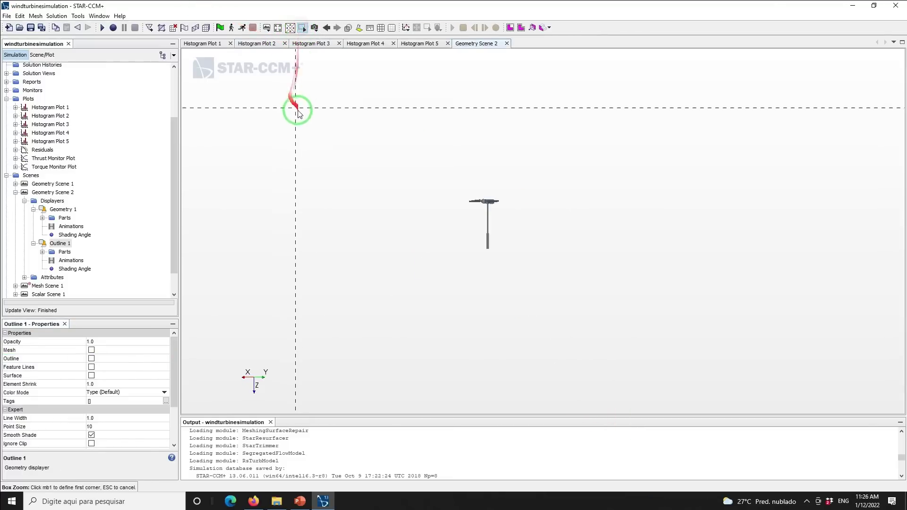
click(306, 127)
click(651, 348)
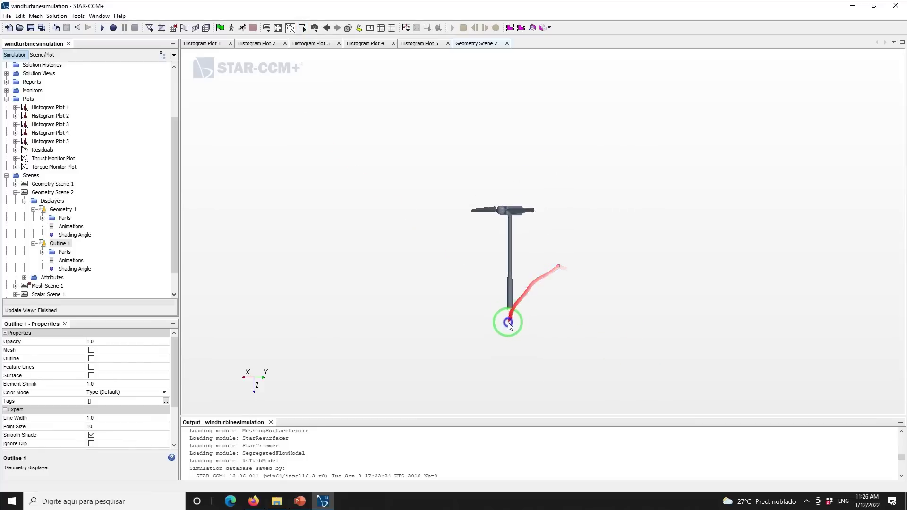
Step: Tilt the wind turbine in the geometry scene and enlarge it so the whole model from blades to tower base fills the view
click(302, 28)
click(261, 73)
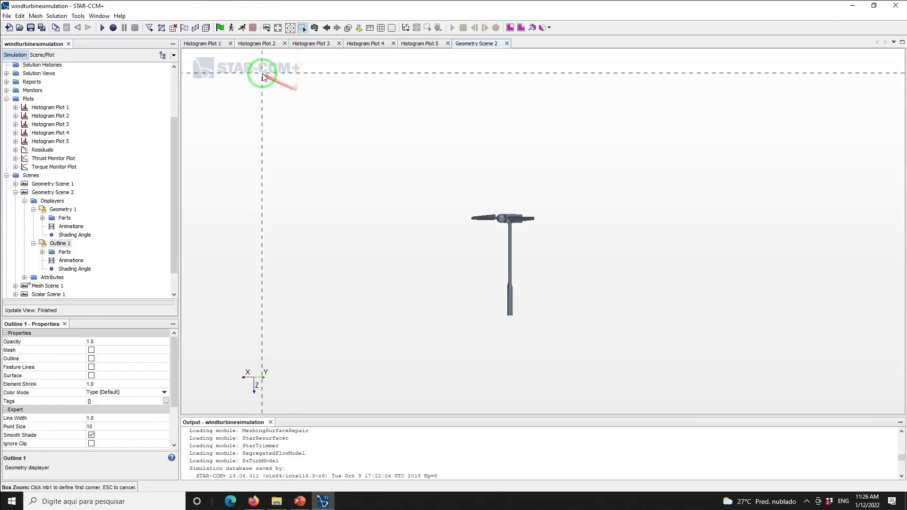
click(737, 377)
drag(739, 377, 520, 263)
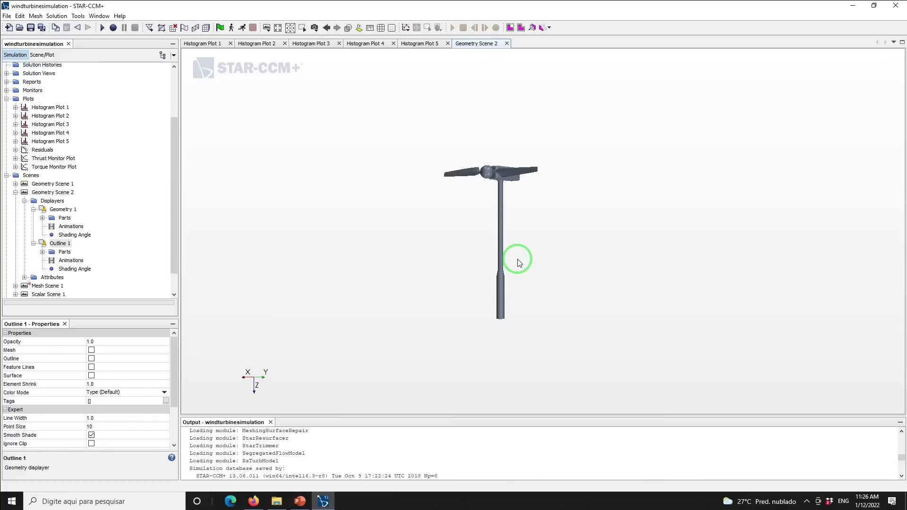
click(302, 27)
click(304, 90)
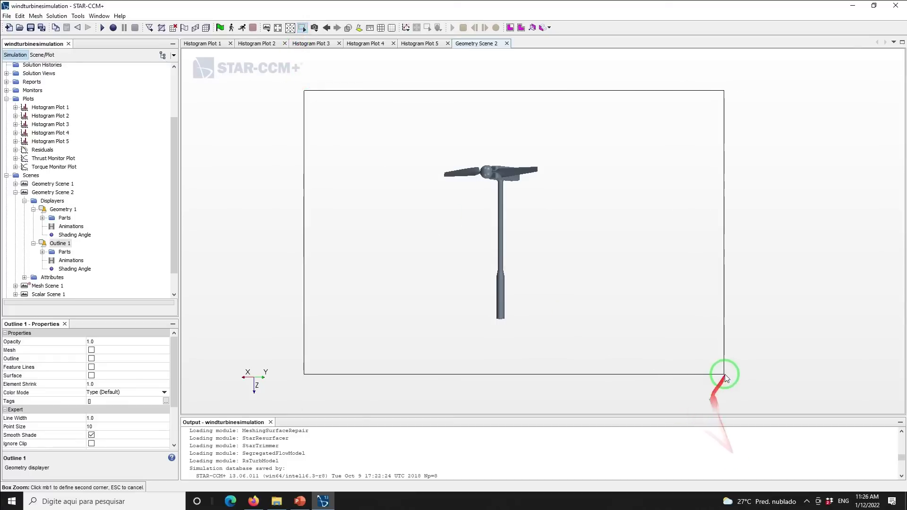
click(725, 376)
Step: Start a new Threshold derived part with the VirtualRotatingSubdomain region as its only input part
click(177, 137)
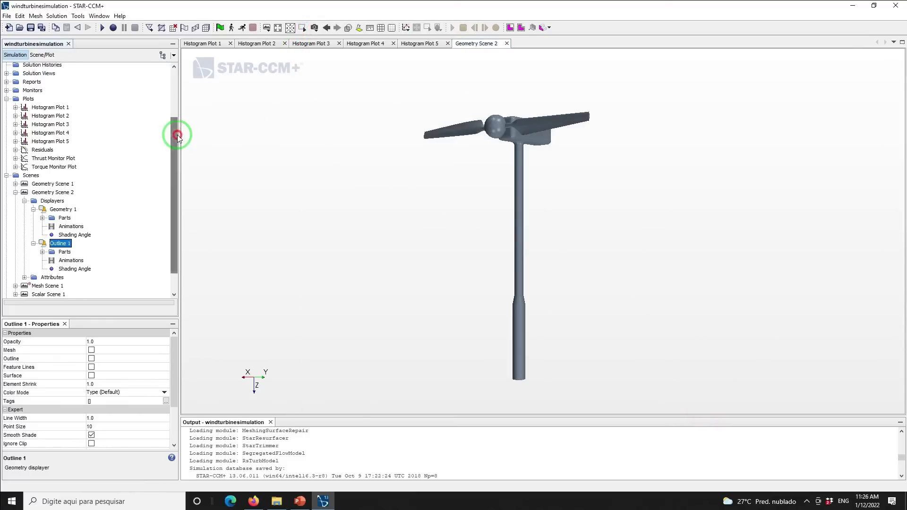
drag(178, 137, 9, 110)
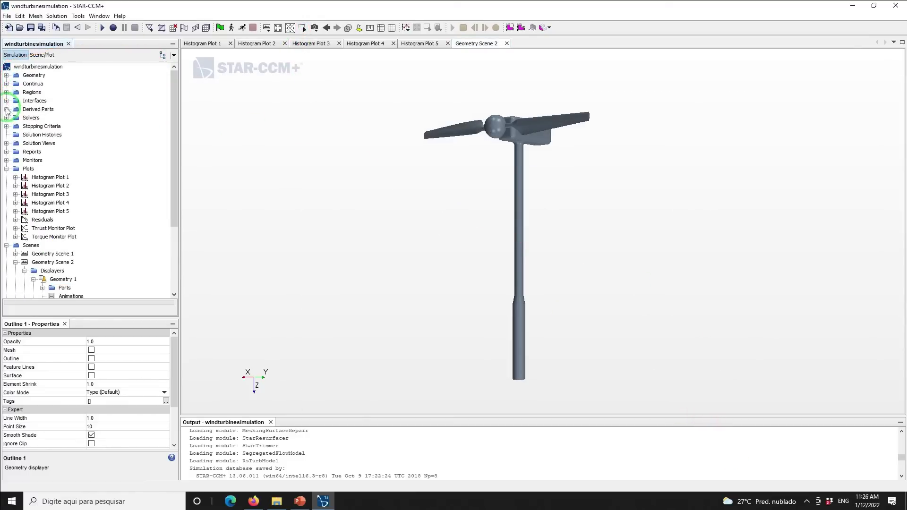
click(7, 109)
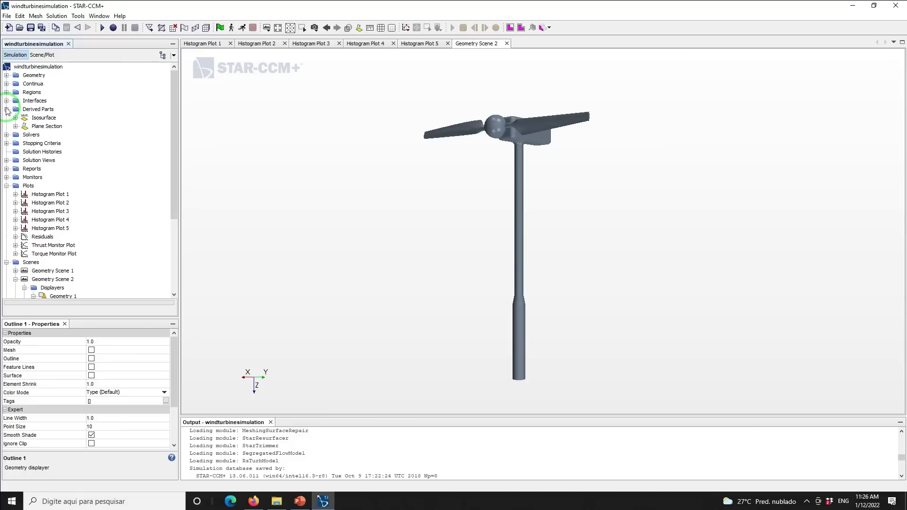
right_click(42, 110)
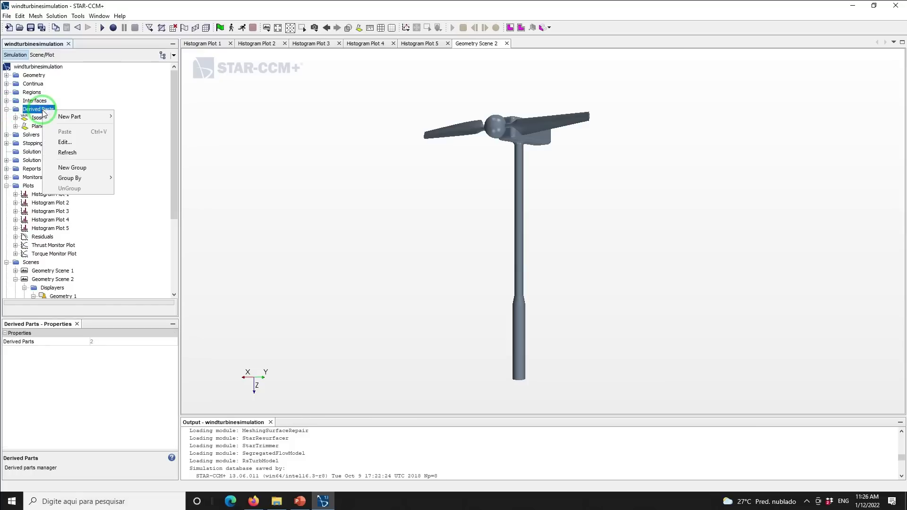
mouse_move(64, 119)
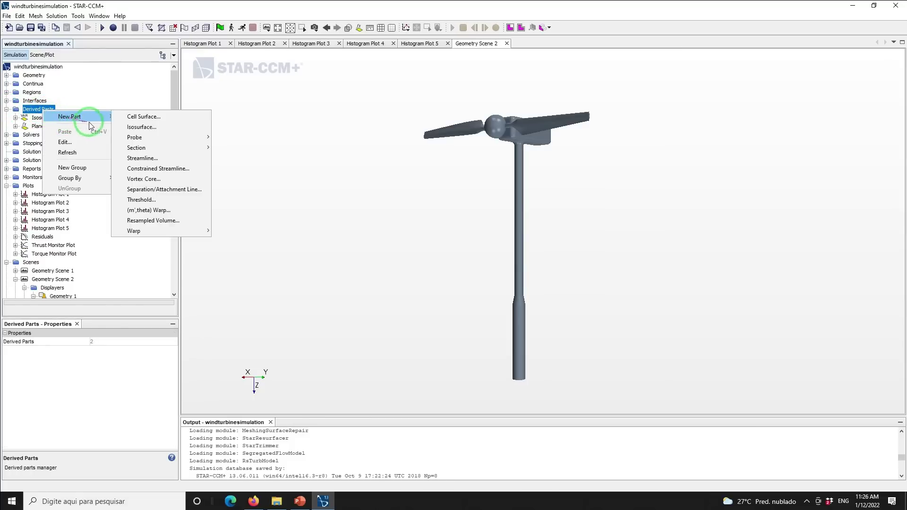
click(145, 199)
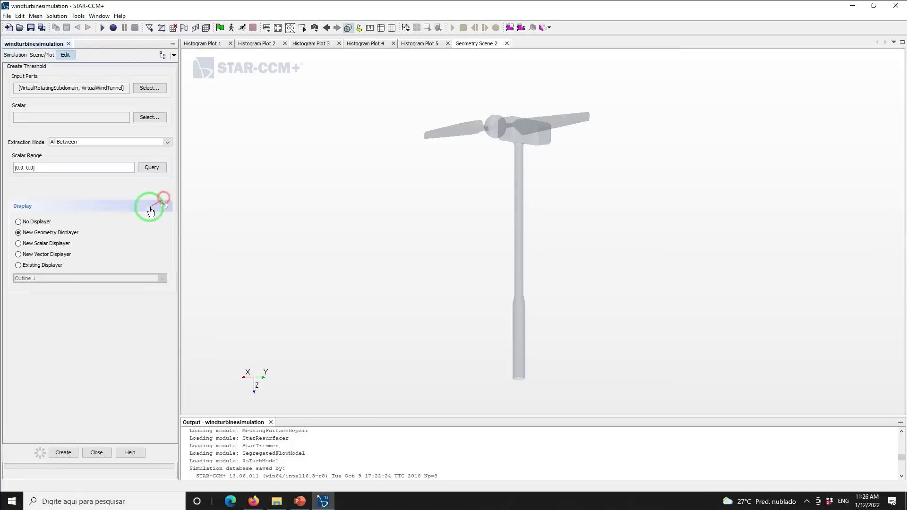
click(150, 89)
click(328, 170)
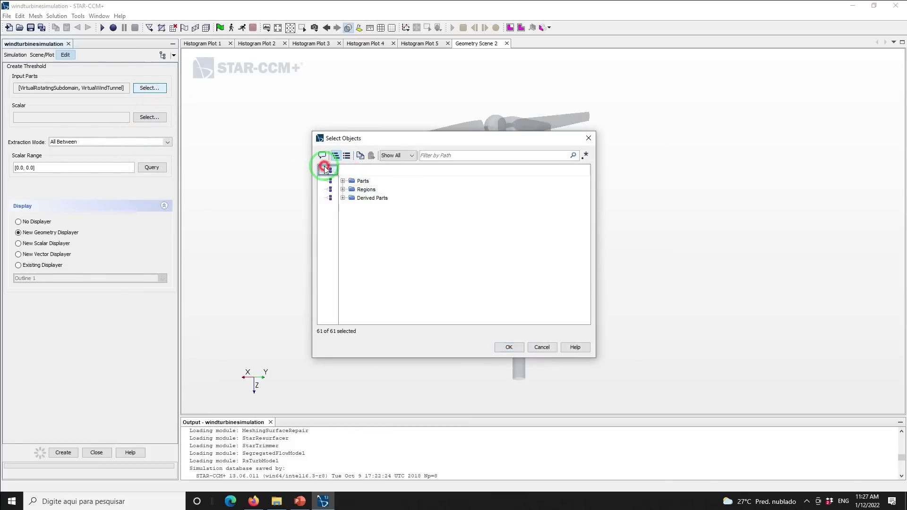
click(342, 190)
click(330, 198)
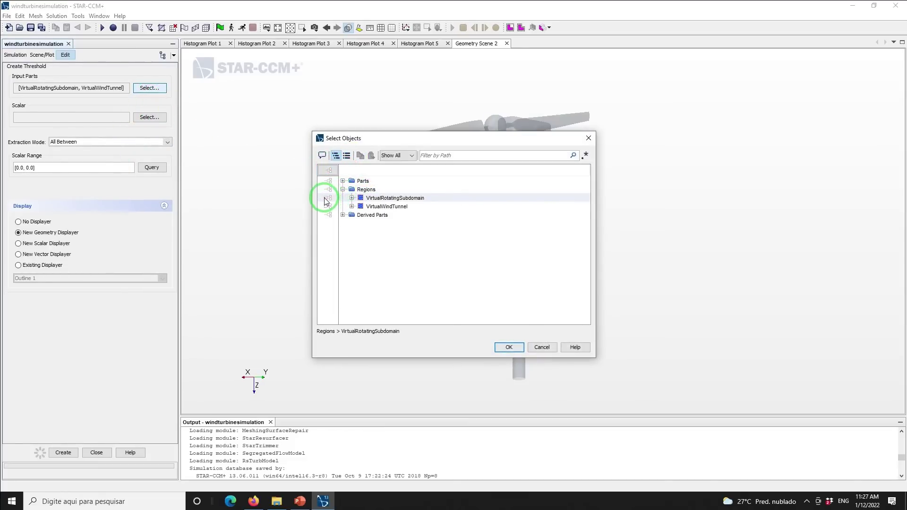
click(325, 199)
click(507, 350)
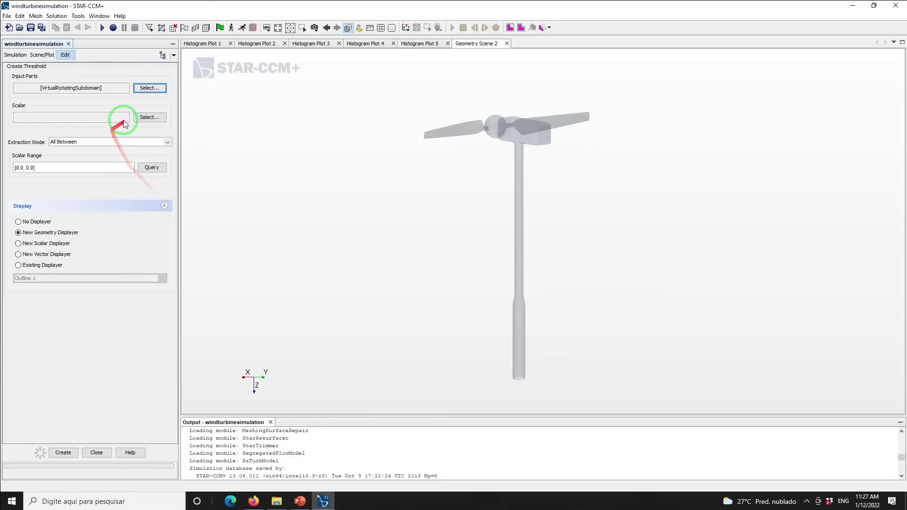
Step: Set the threshold's scalar to Skewness Angle, with a range from 30 up to the queried maximum
click(156, 122)
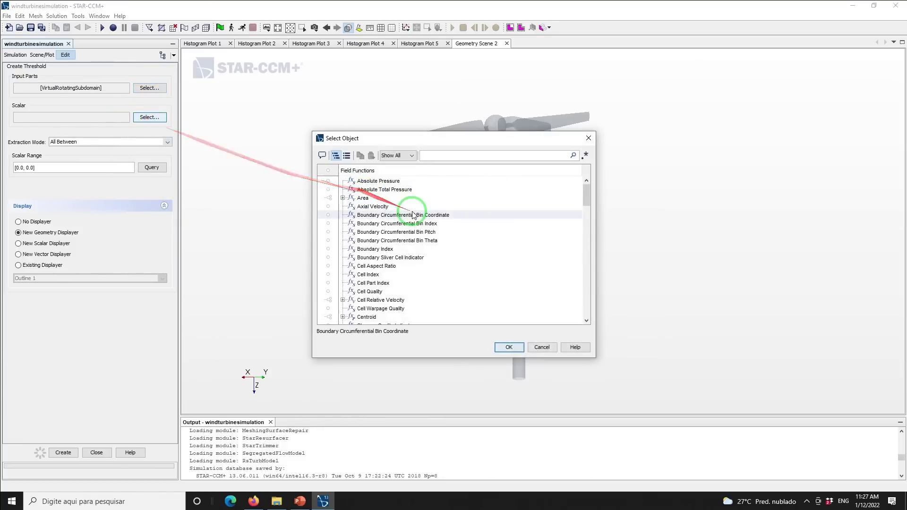
text(sk)
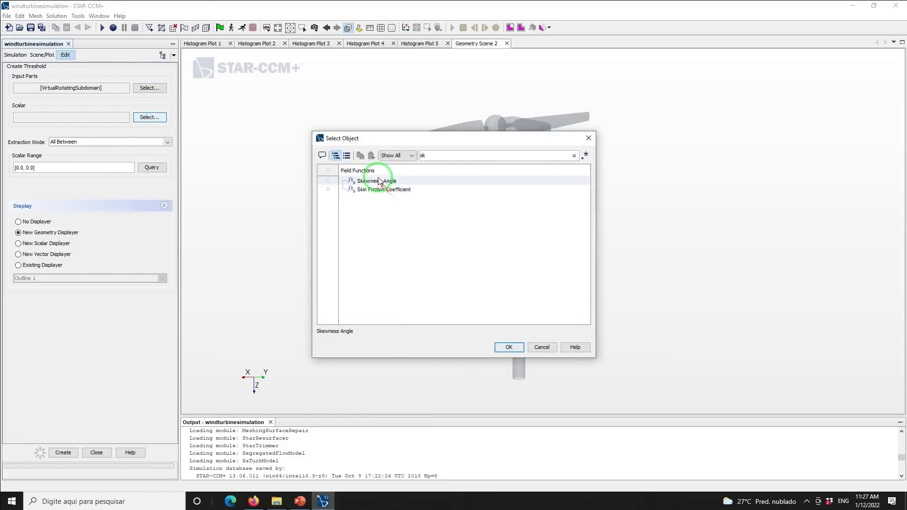
click(506, 348)
click(151, 167)
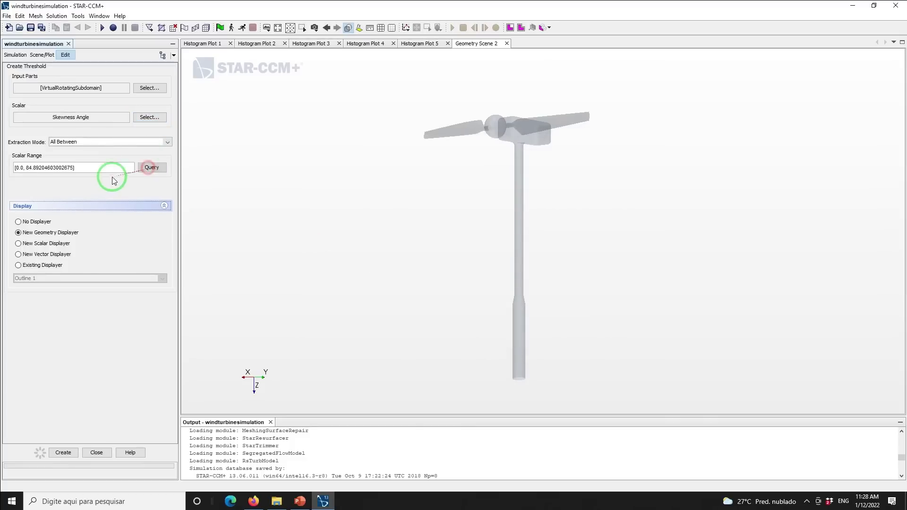
double_click(21, 172)
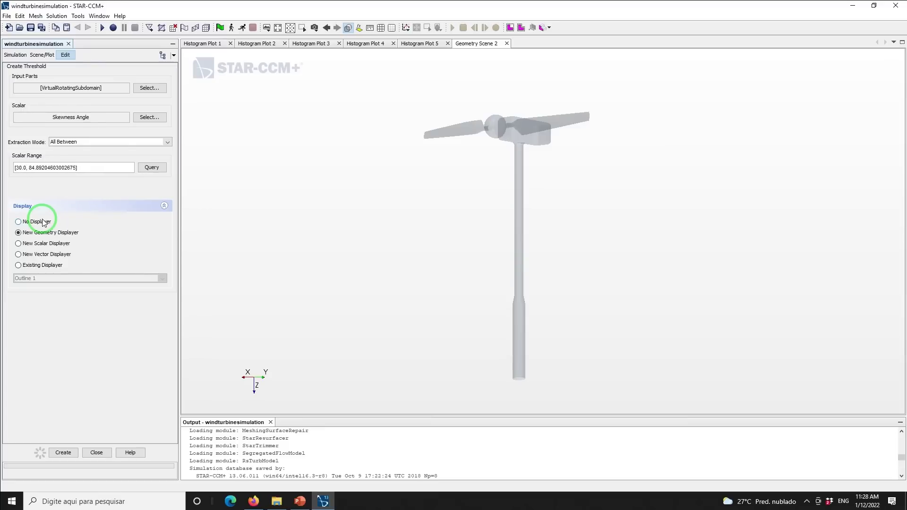
Step: Assign the threshold to the existing Geometry 1 displayer, create it and close the threshold setup
click(24, 265)
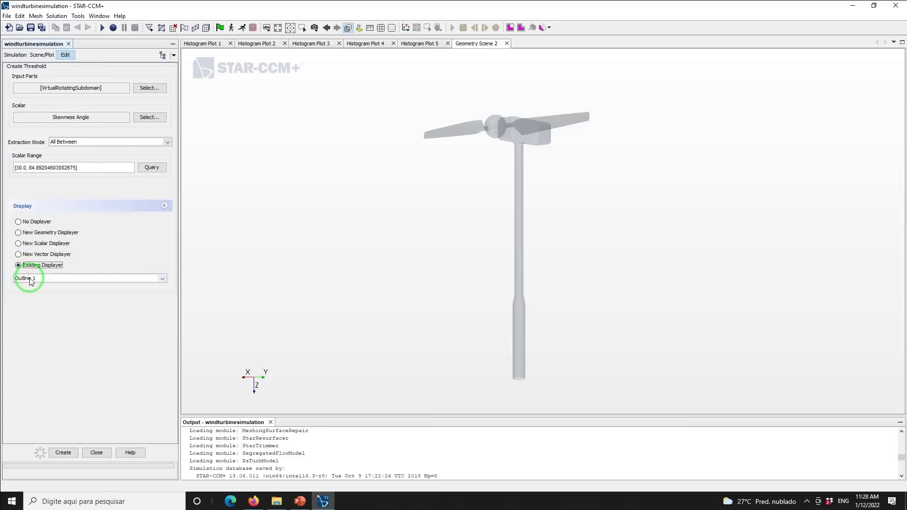
click(30, 279)
click(32, 297)
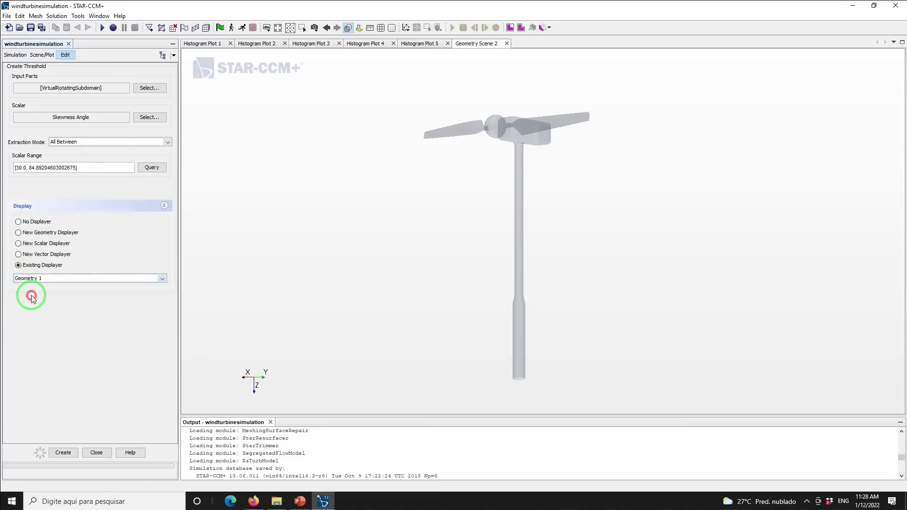
click(63, 453)
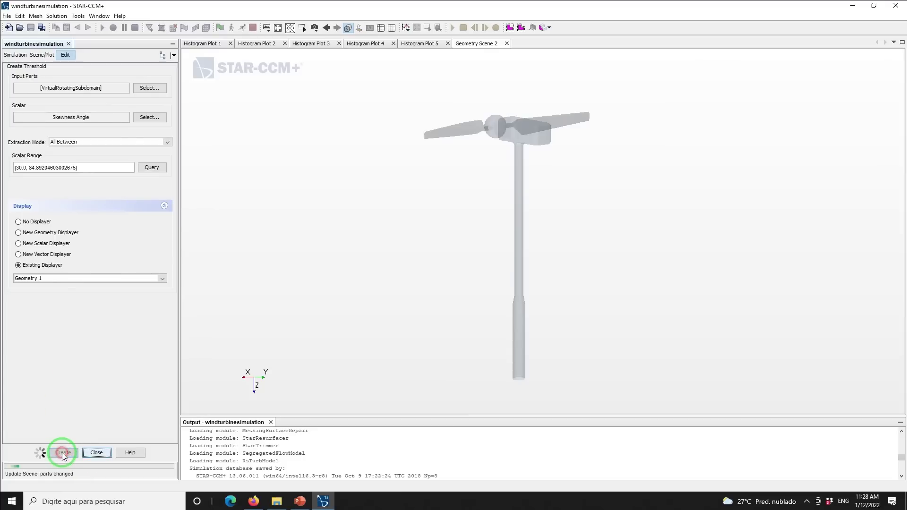
click(96, 453)
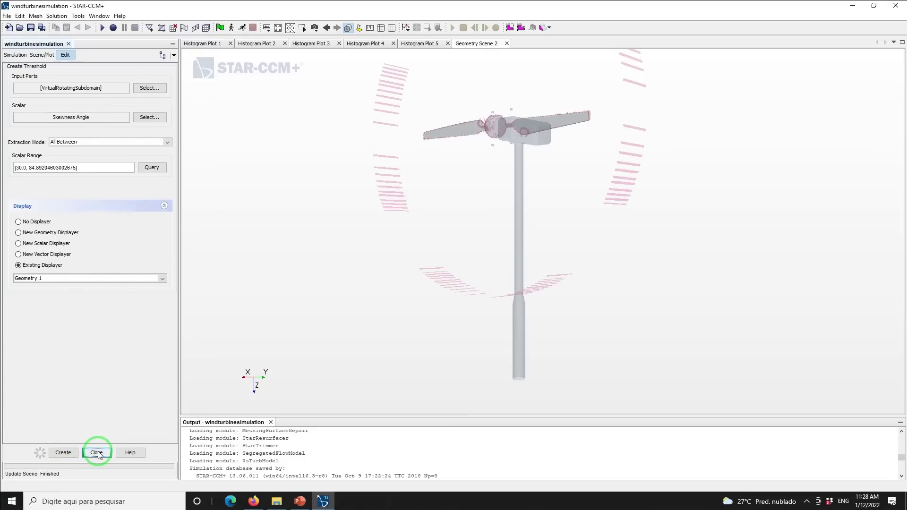
Step: Raise the lower limit of the Threshold derived part's skewness range to 40
drag(458, 195, 458, 255)
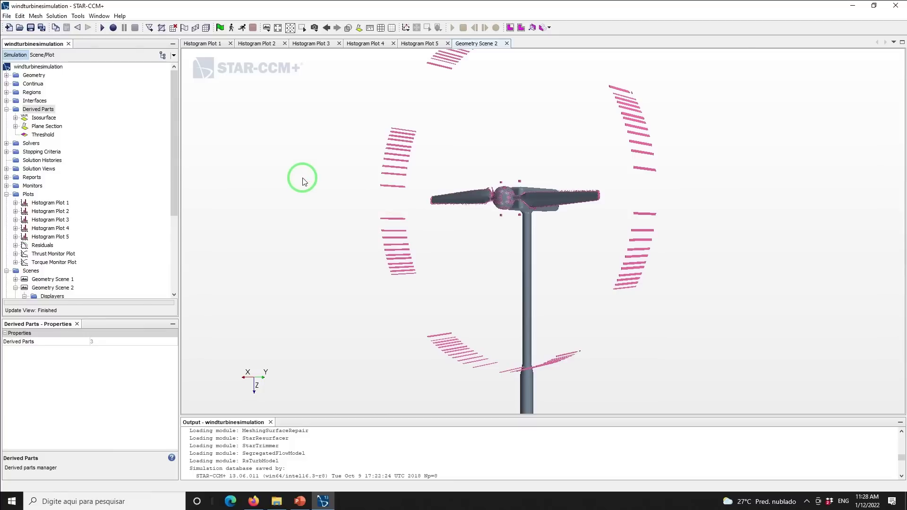
click(43, 134)
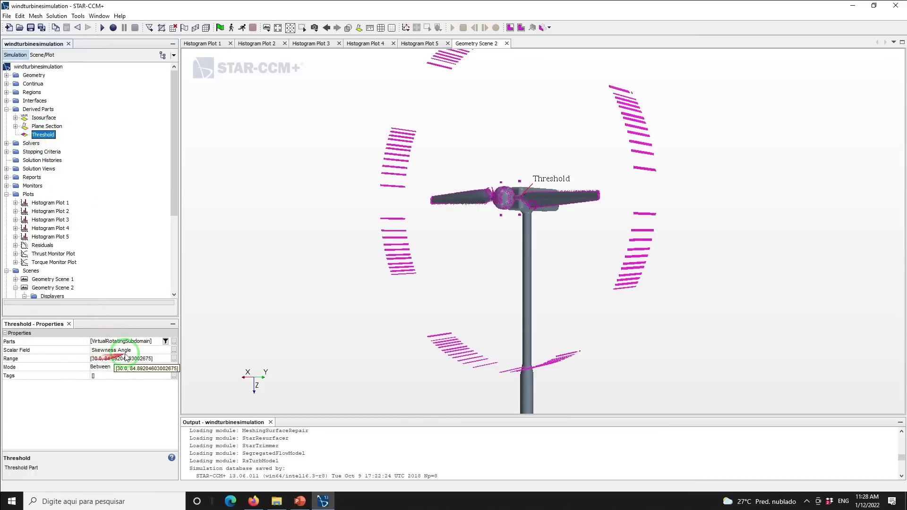
click(96, 359)
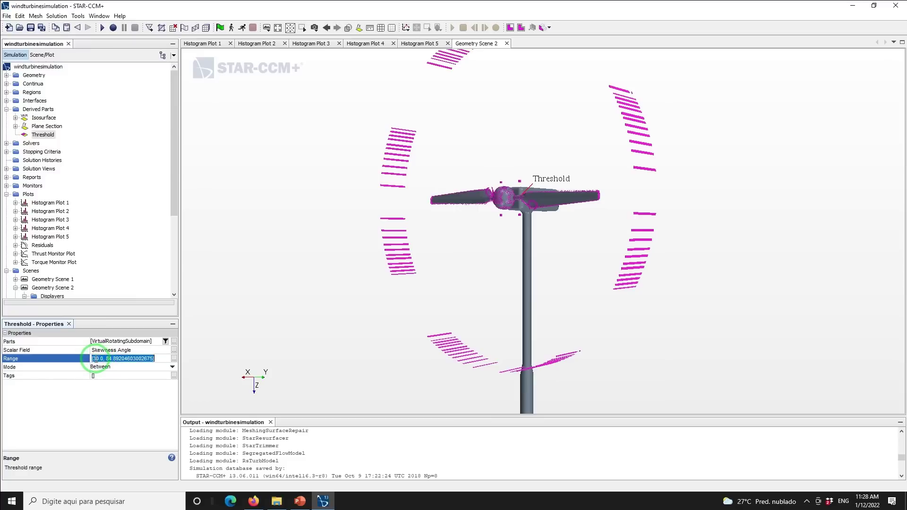
mouse_move(96, 359)
mouse_down()
mouse_move(180, 332)
mouse_move(237, 191)
mouse_up()
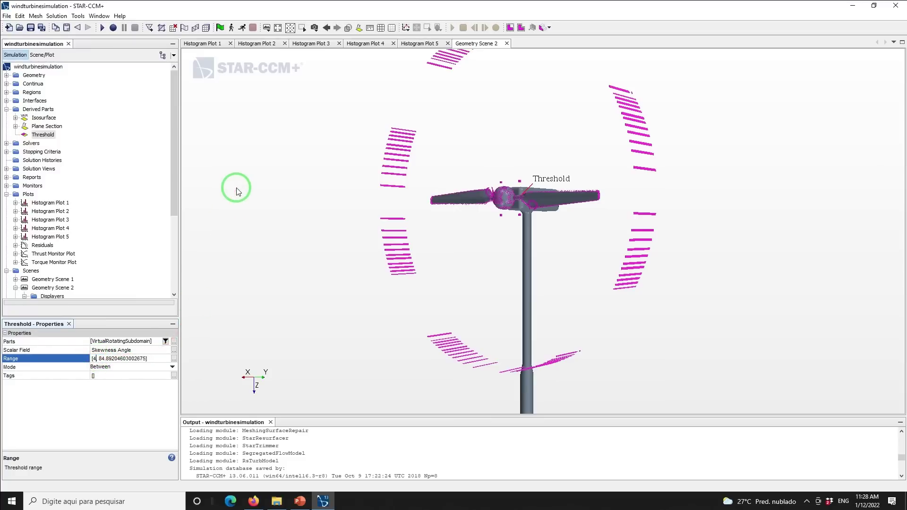
key(Return)
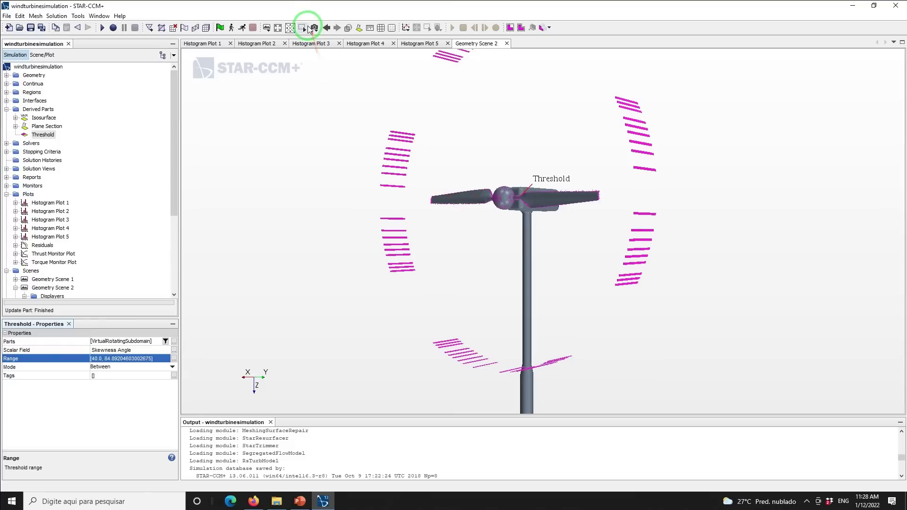
Step: Examine the thresholded high-skewness cells around the hub and blades up close and from other angles
click(308, 28)
drag(444, 162, 463, 233)
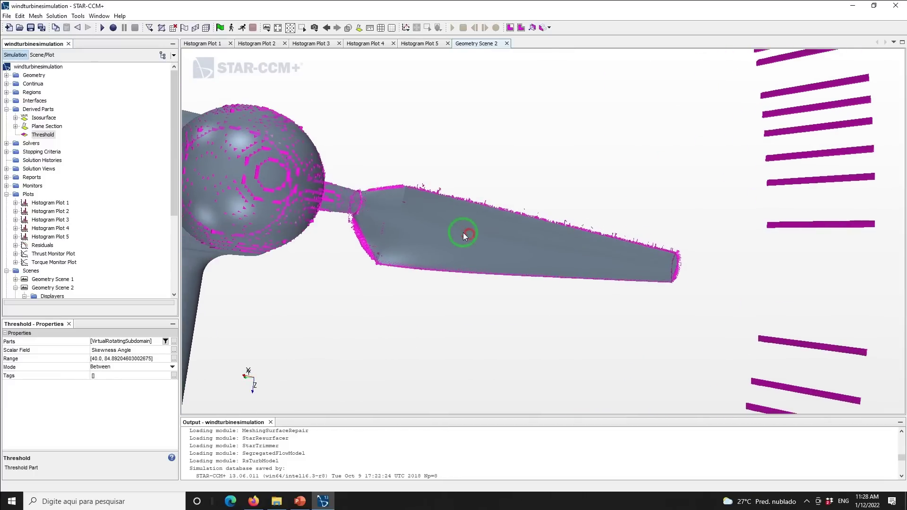
click(284, 29)
drag(442, 189, 337, 433)
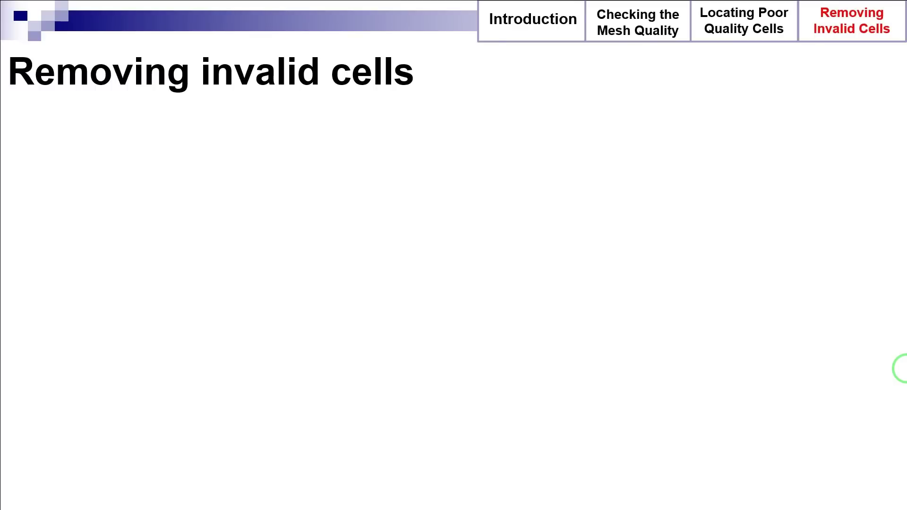
click(900, 369)
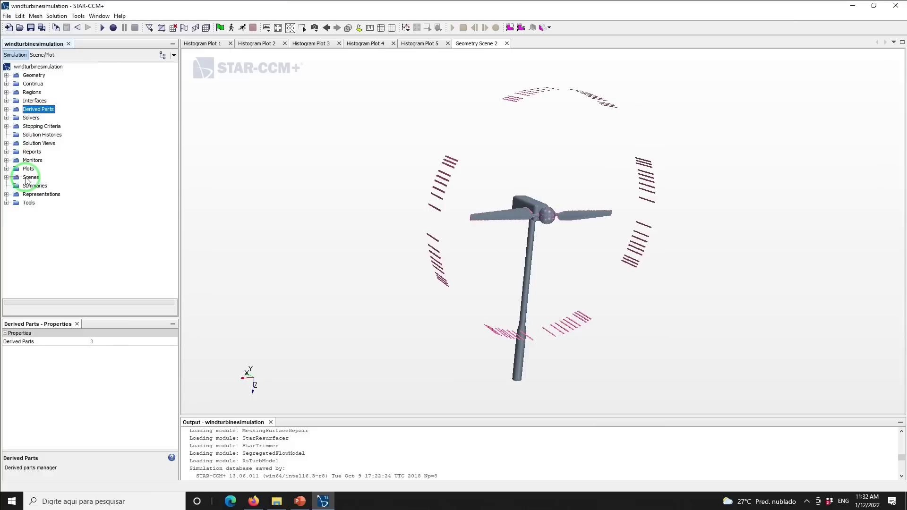
Step: Create a new mesh scene of the wind turbine simulation
right_click(28, 179)
mouse_move(44, 186)
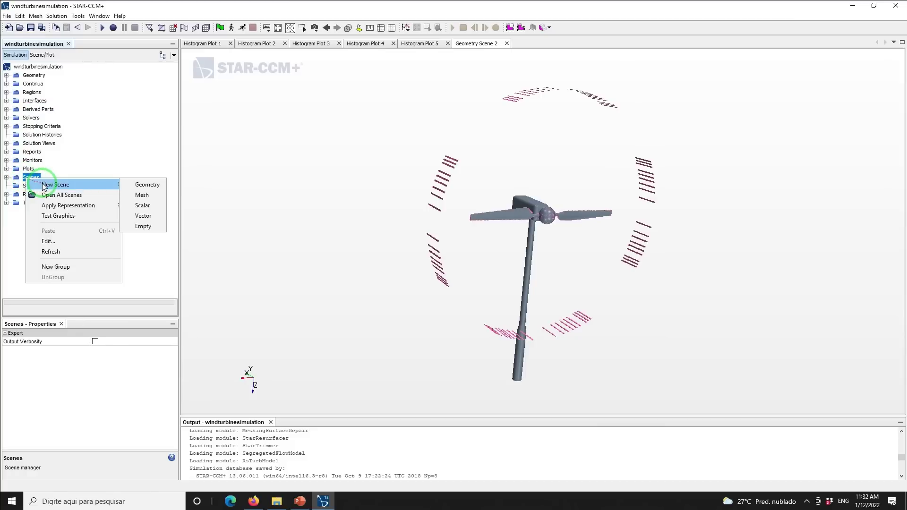
click(142, 194)
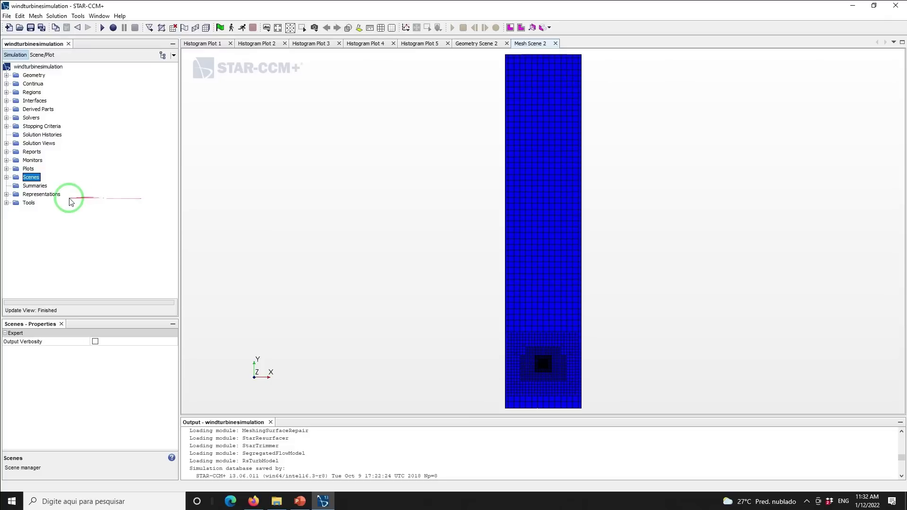
Step: Open the invalid cell removal settings for the VirtualRotatingSubdomain region and reset its metrics to their defaults
click(7, 92)
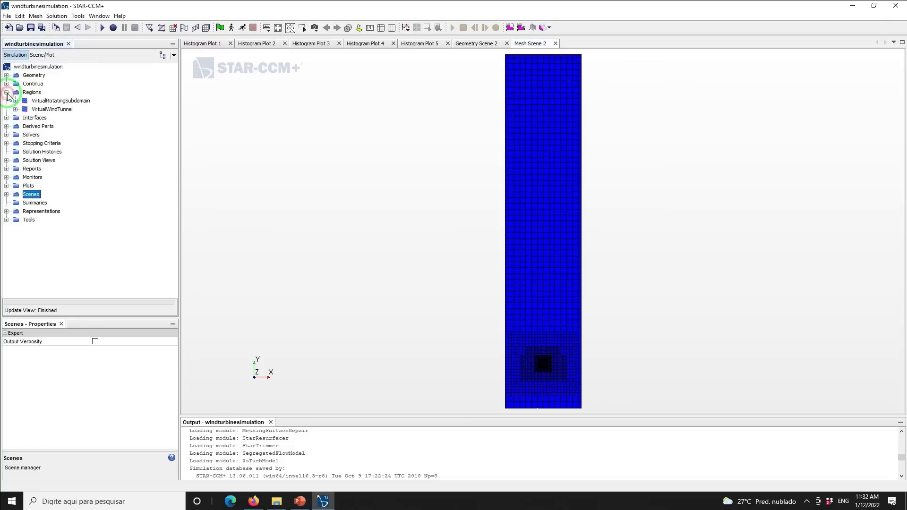
right_click(59, 101)
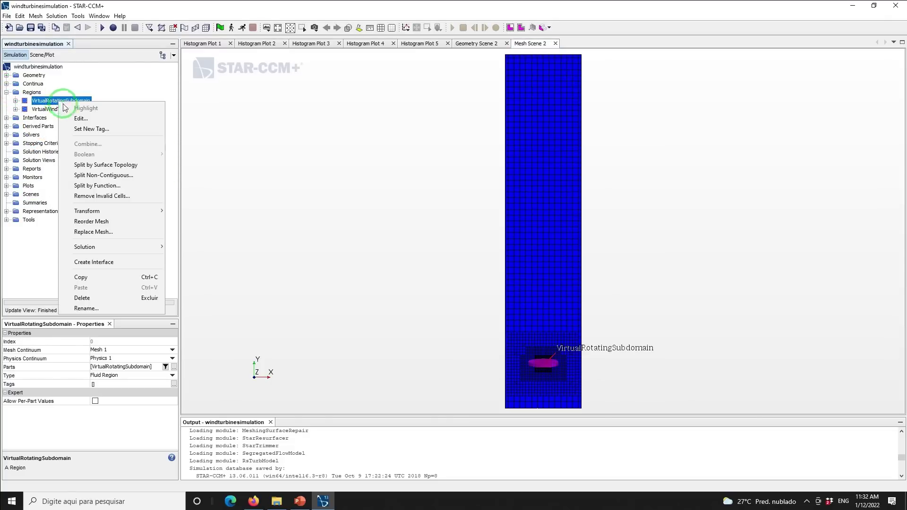
click(108, 195)
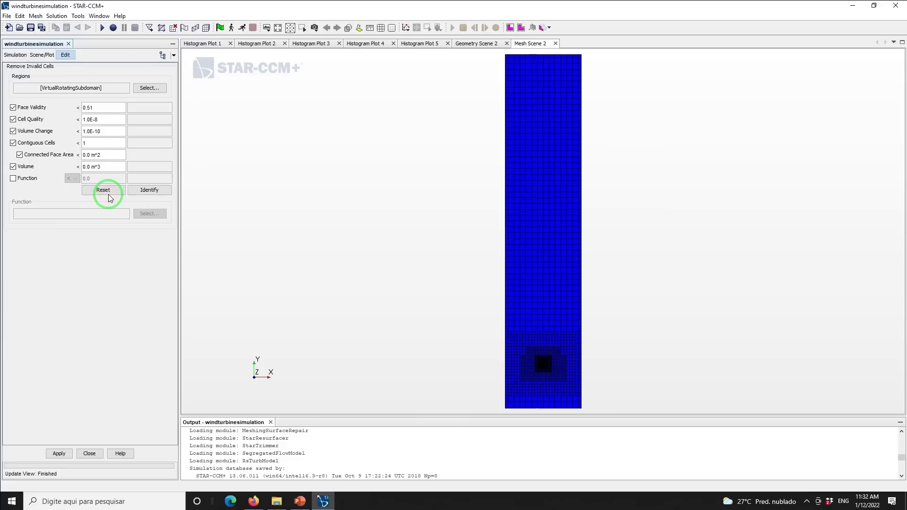
mouse_move(107, 201)
mouse_down()
mouse_move(99, 118)
mouse_move(58, 133)
mouse_move(99, 151)
mouse_move(62, 105)
mouse_move(81, 114)
mouse_move(86, 103)
mouse_move(97, 122)
mouse_up()
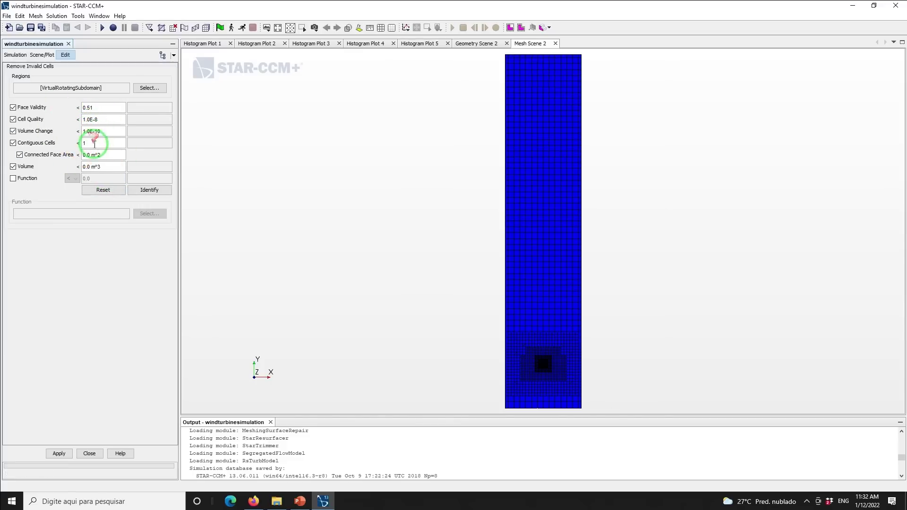
mouse_move(99, 171)
mouse_down()
mouse_move(32, 149)
mouse_move(40, 107)
mouse_move(60, 111)
mouse_move(33, 103)
mouse_move(56, 163)
mouse_up()
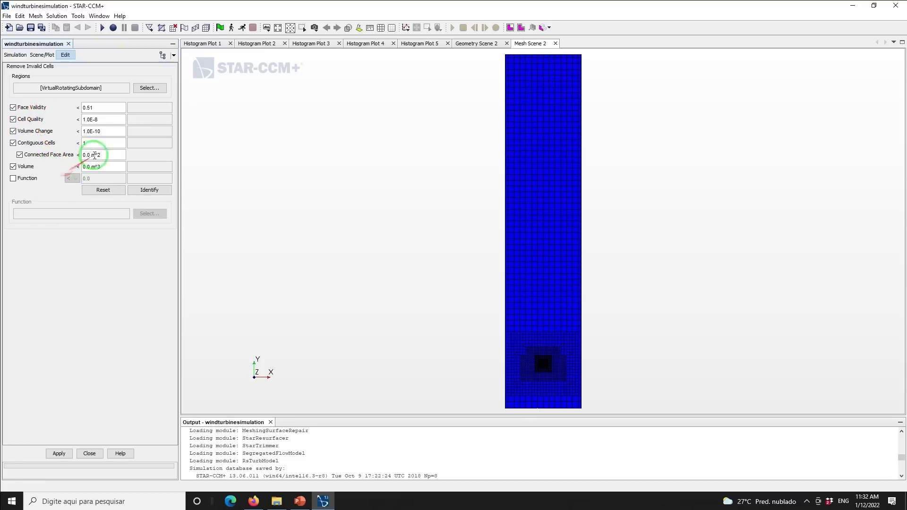
mouse_move(112, 125)
mouse_down()
mouse_move(115, 157)
mouse_move(102, 113)
mouse_up()
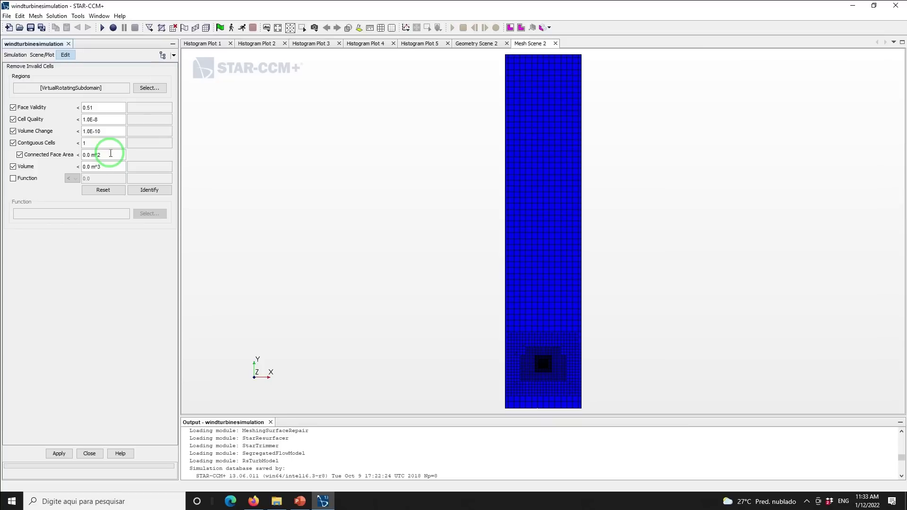
click(100, 191)
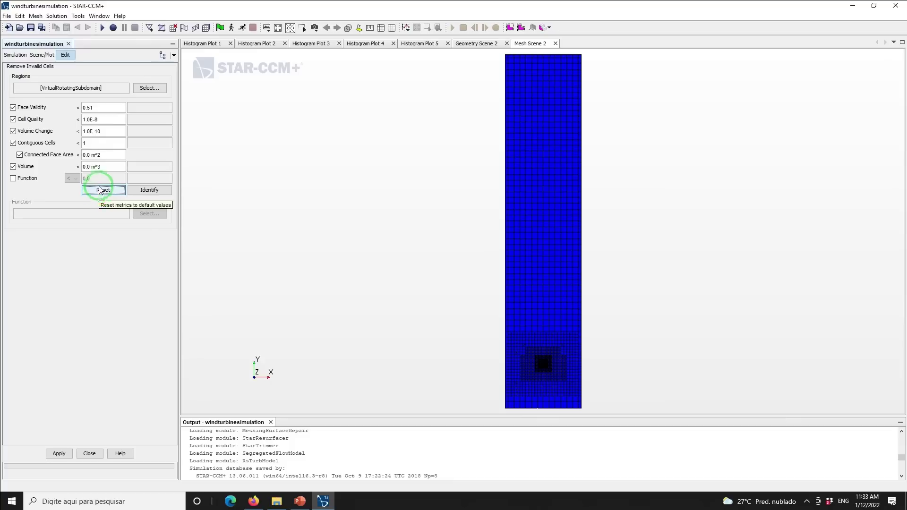
Step: Set the Cell Quality limit to 0.03 and identify the invalid cells in the rotating subdomain
click(83, 117)
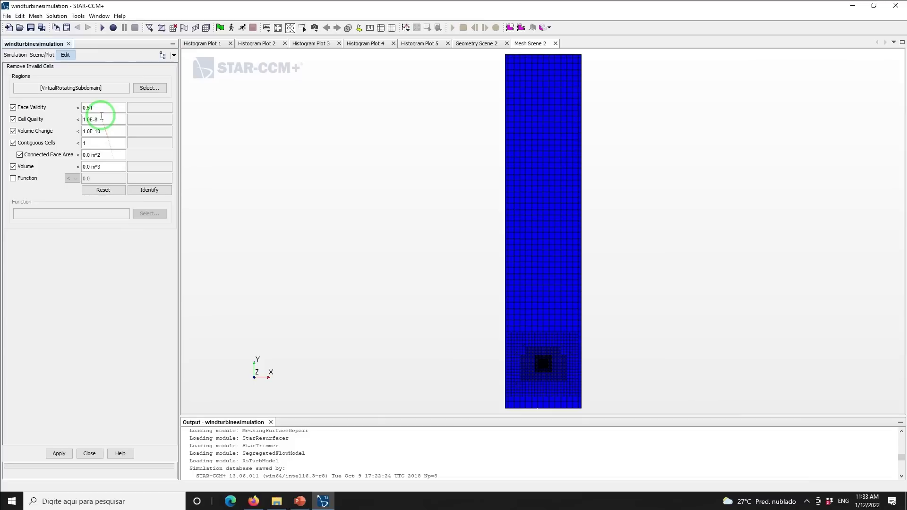
drag(102, 118, 67, 115)
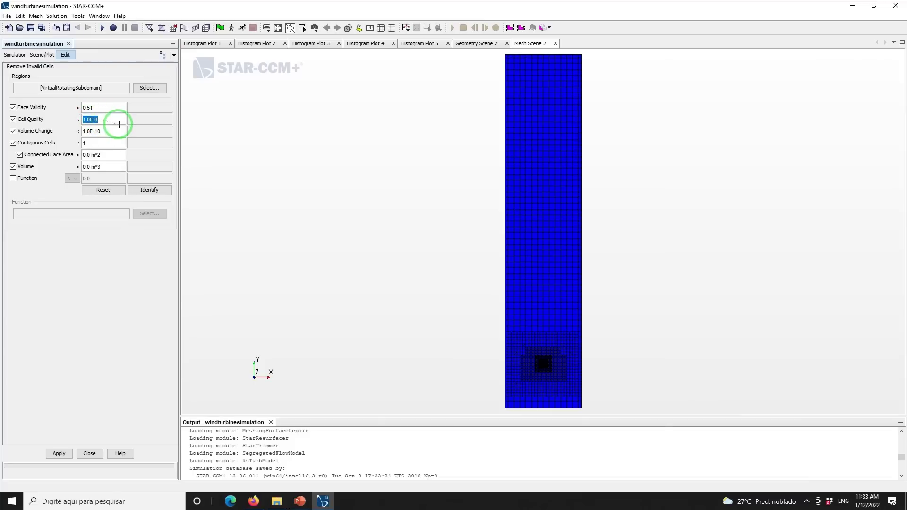
text(0.03)
click(149, 191)
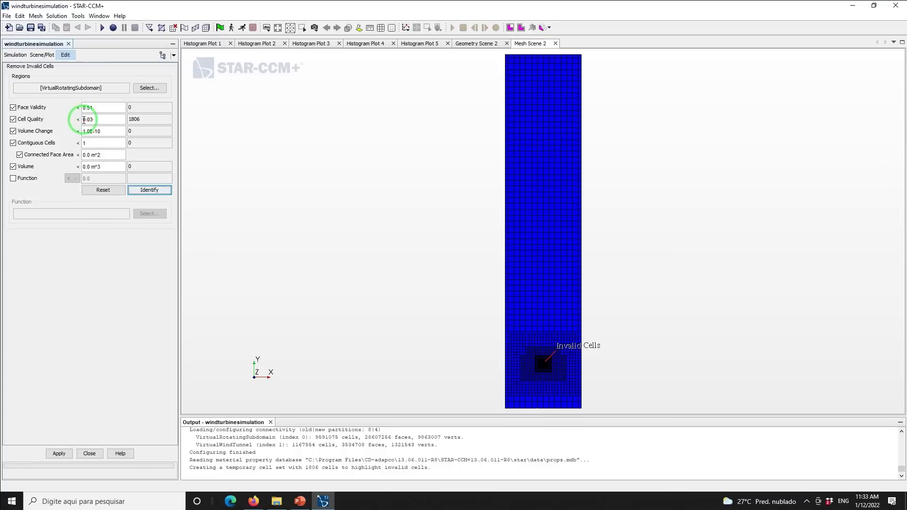
drag(91, 94, 112, 110)
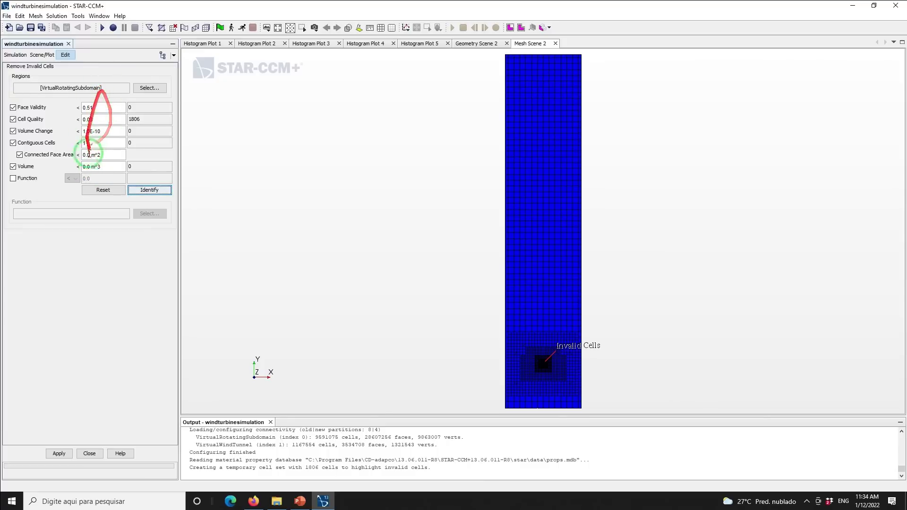
Step: Reset the invalid cell criteria to their default values and identify the invalid cells again
click(103, 190)
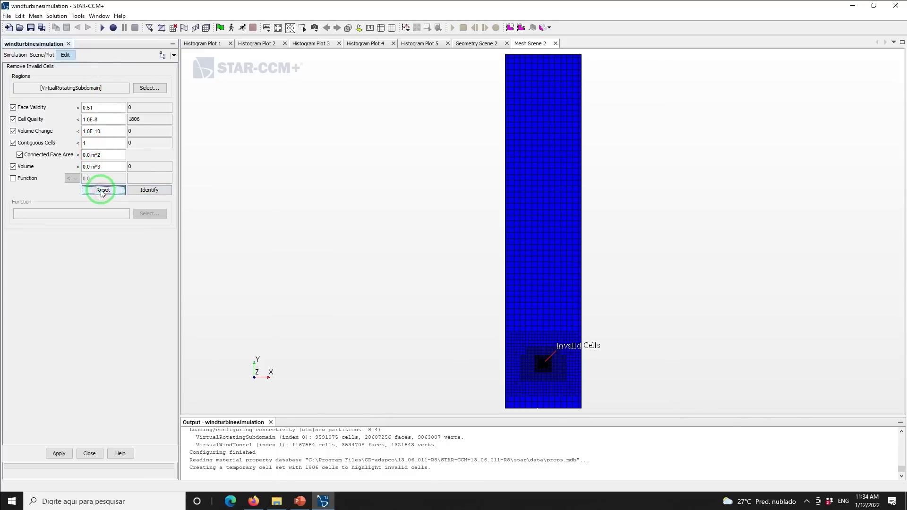
click(144, 193)
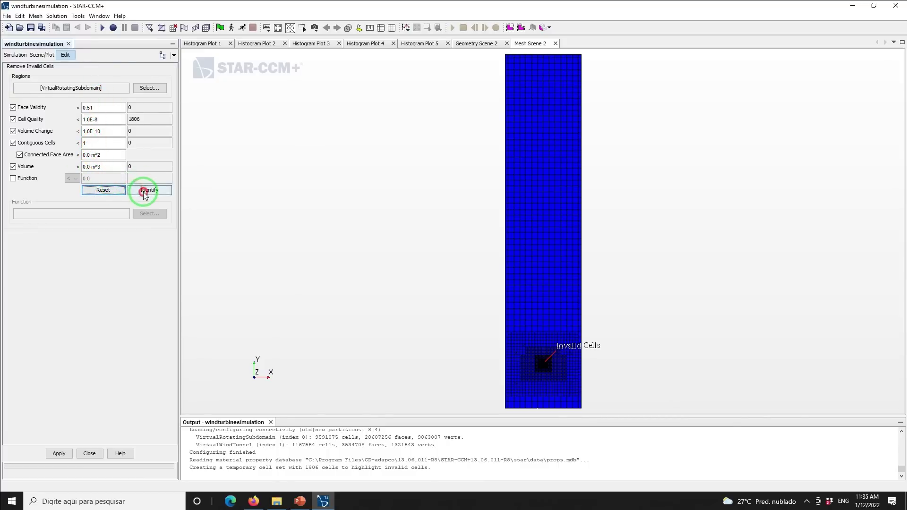
click(144, 192)
mouse_move(131, 105)
mouse_down()
mouse_move(148, 163)
mouse_move(136, 111)
mouse_move(131, 150)
mouse_up()
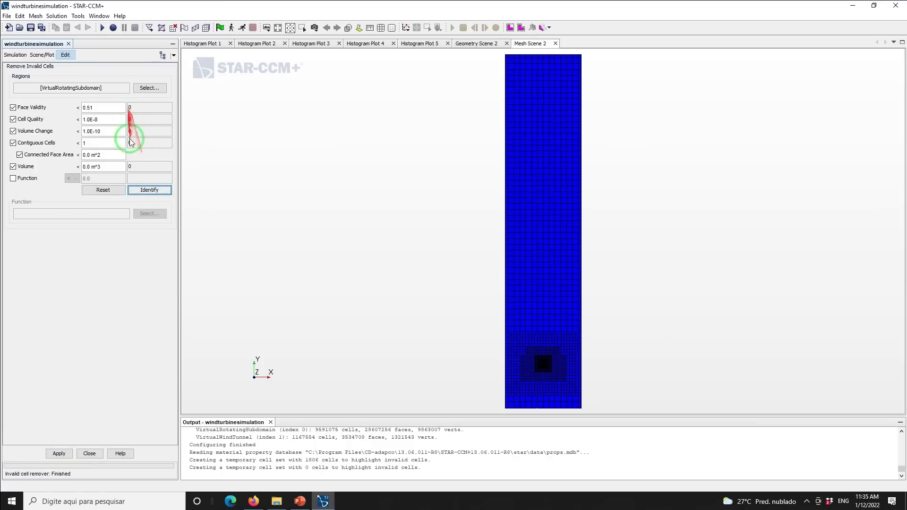